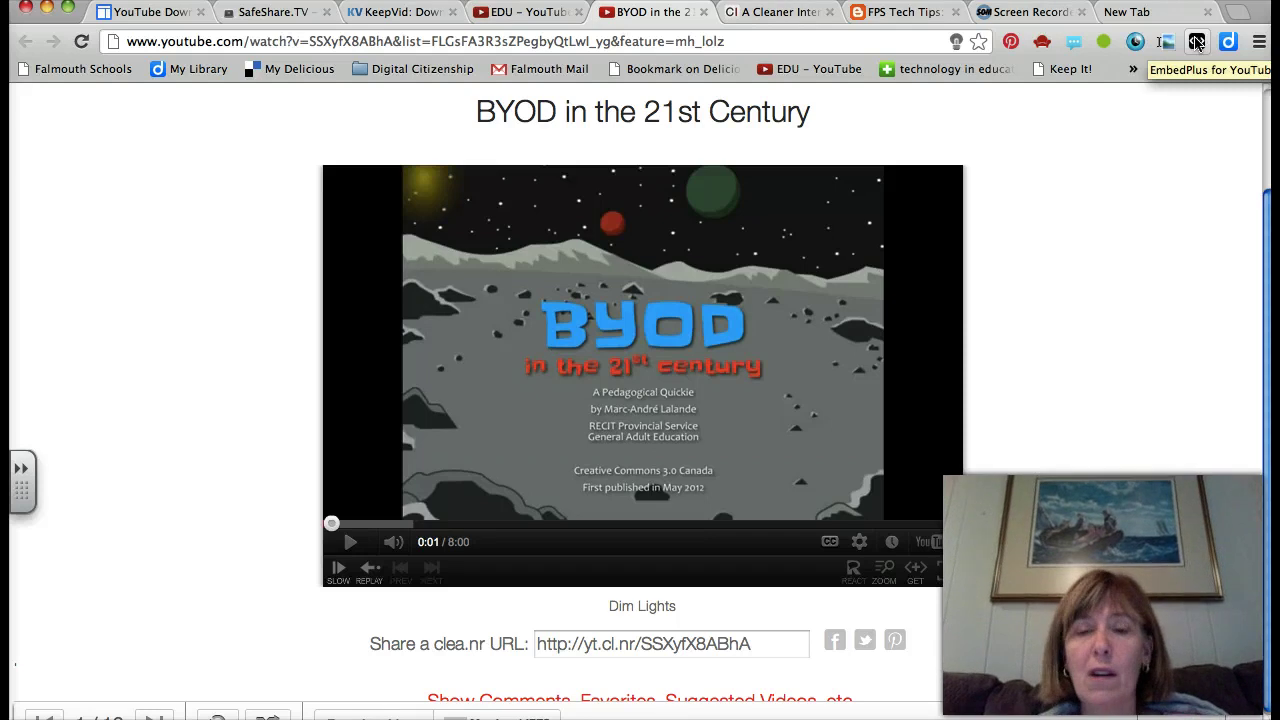
Play the BYOD in the 21st Century video and turn its slow-motion playback on and back off.
{"action": "left_click", "coordinate": [1151, 268]}
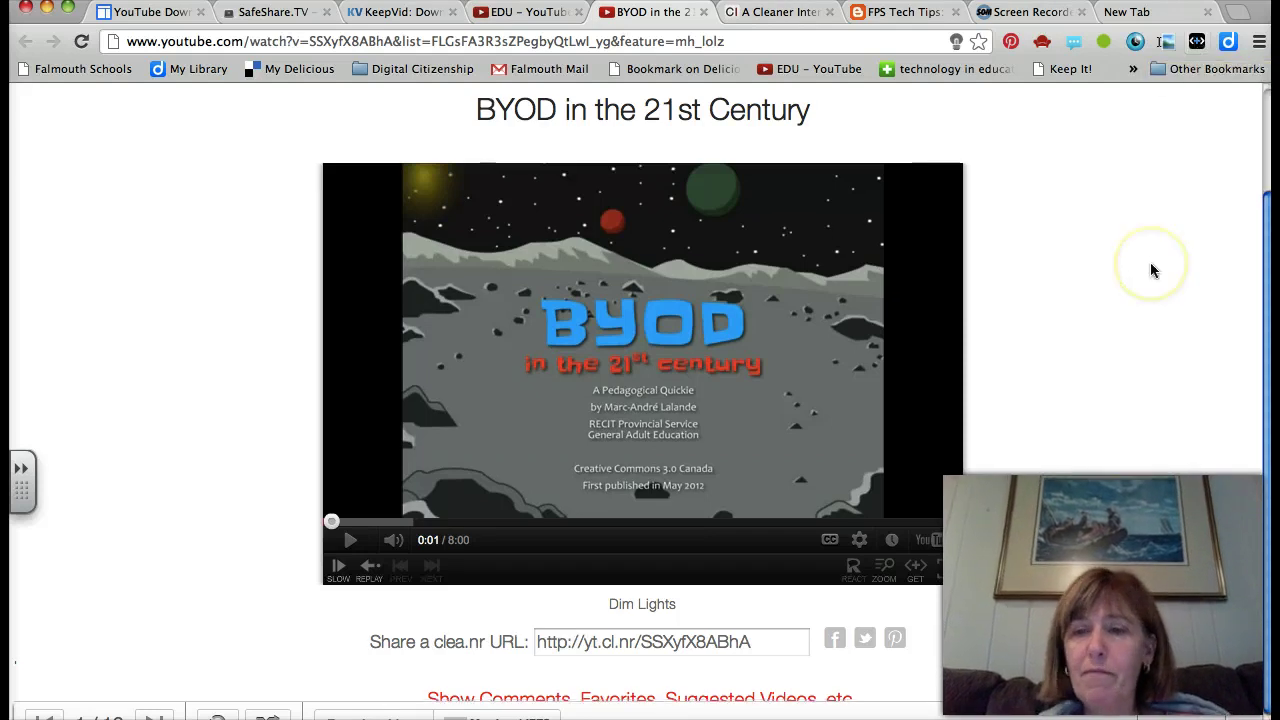
{"action": "left_click", "coordinate": [975, 497]}
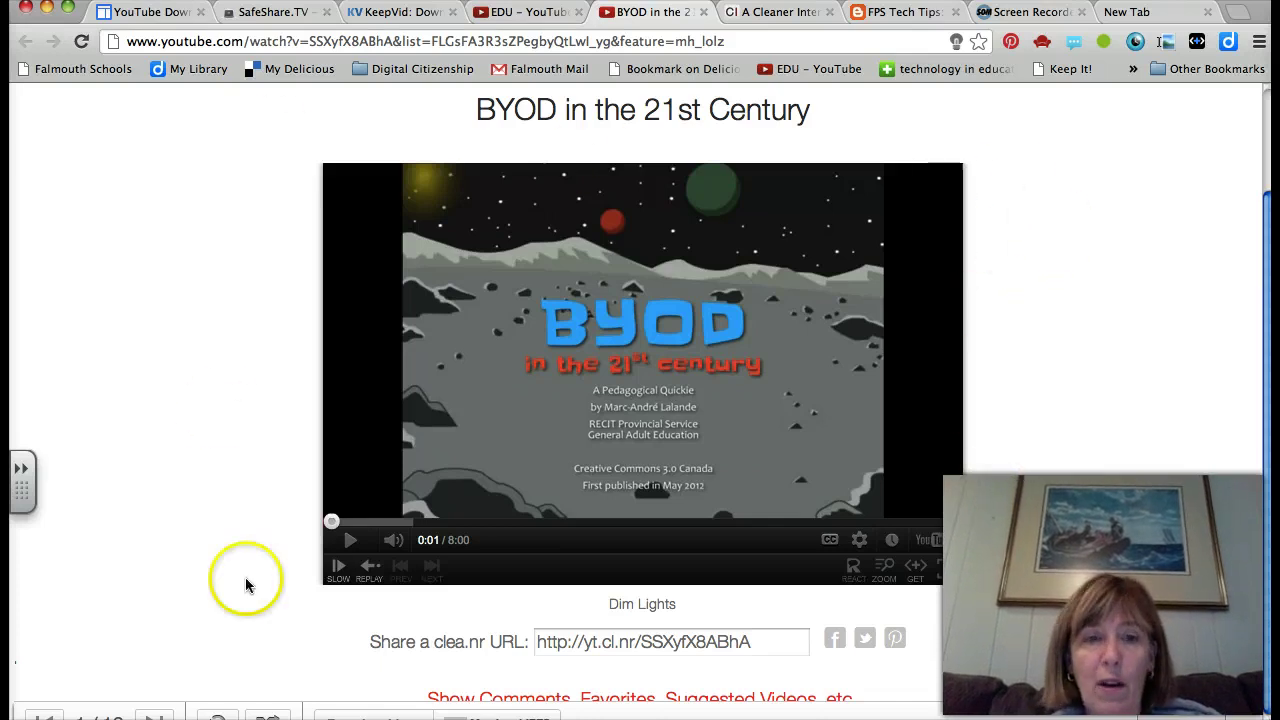
{"action": "left_click", "coordinate": [333, 541]}
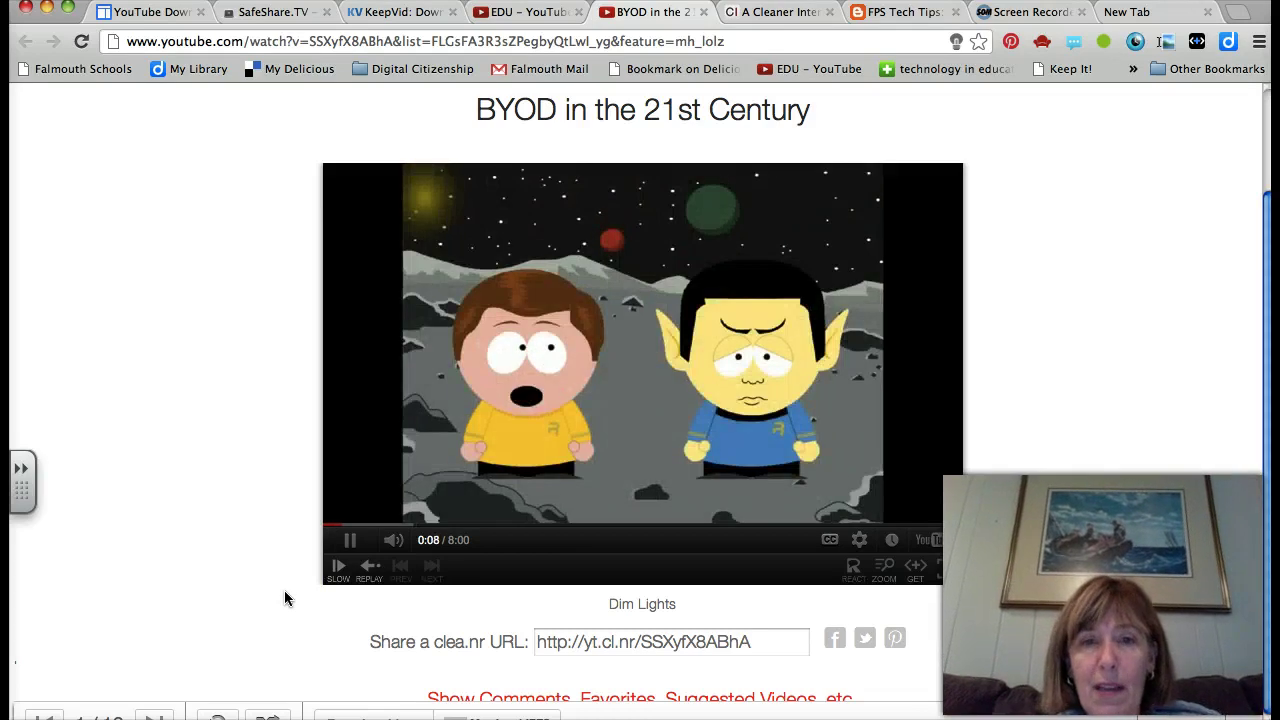
{"action": "left_click", "coordinate": [337, 566]}
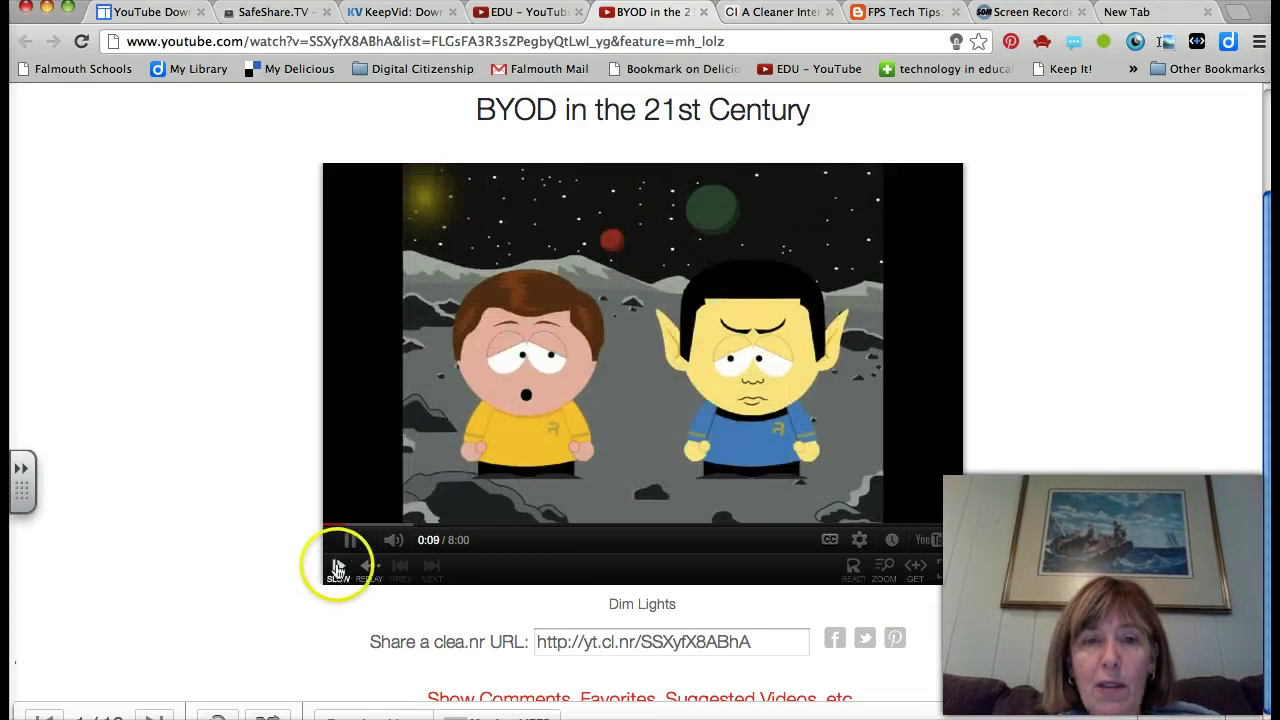
{"action": "left_click", "coordinate": [32, 492]}
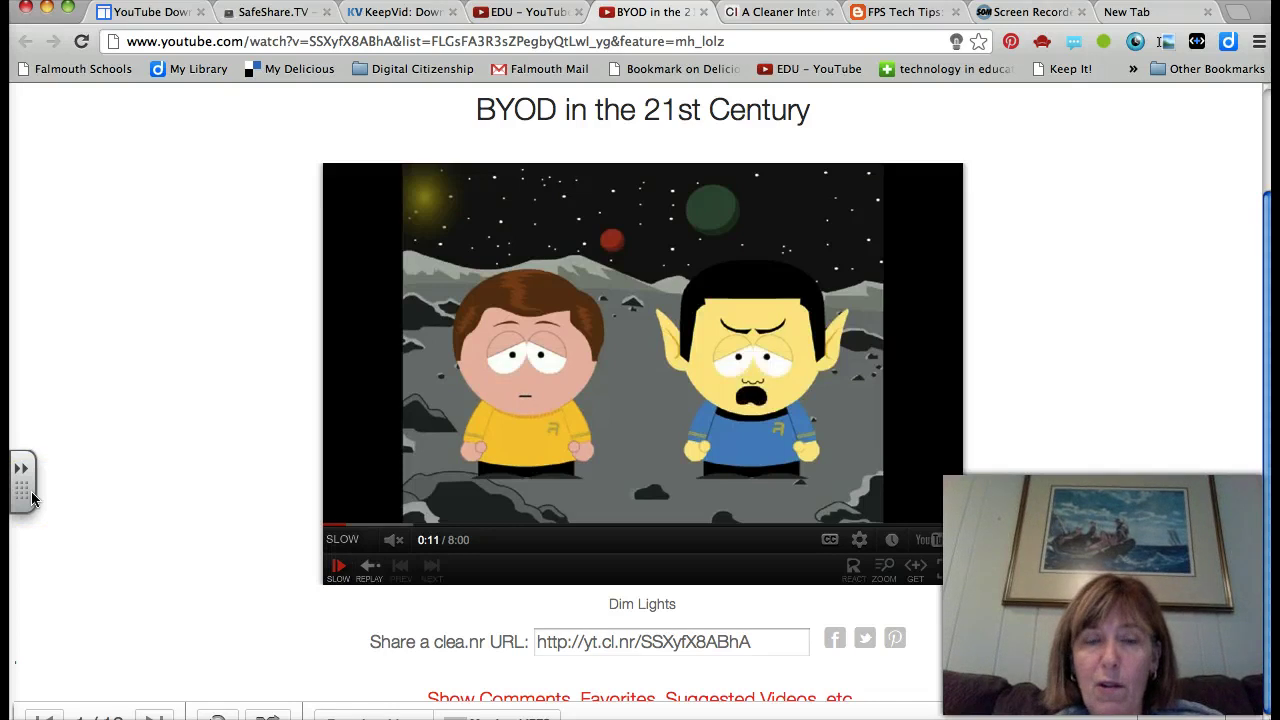
{"action": "left_click", "coordinate": [335, 566]}
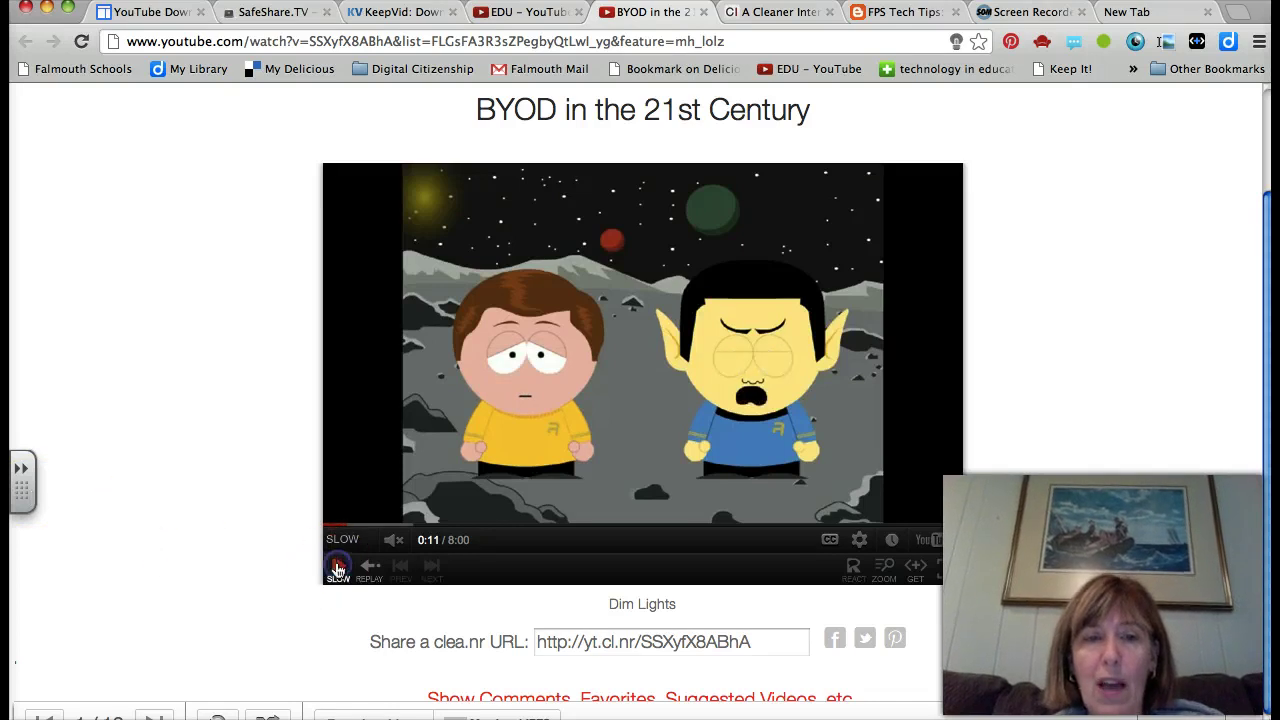
{"action": "left_click", "coordinate": [349, 548]}
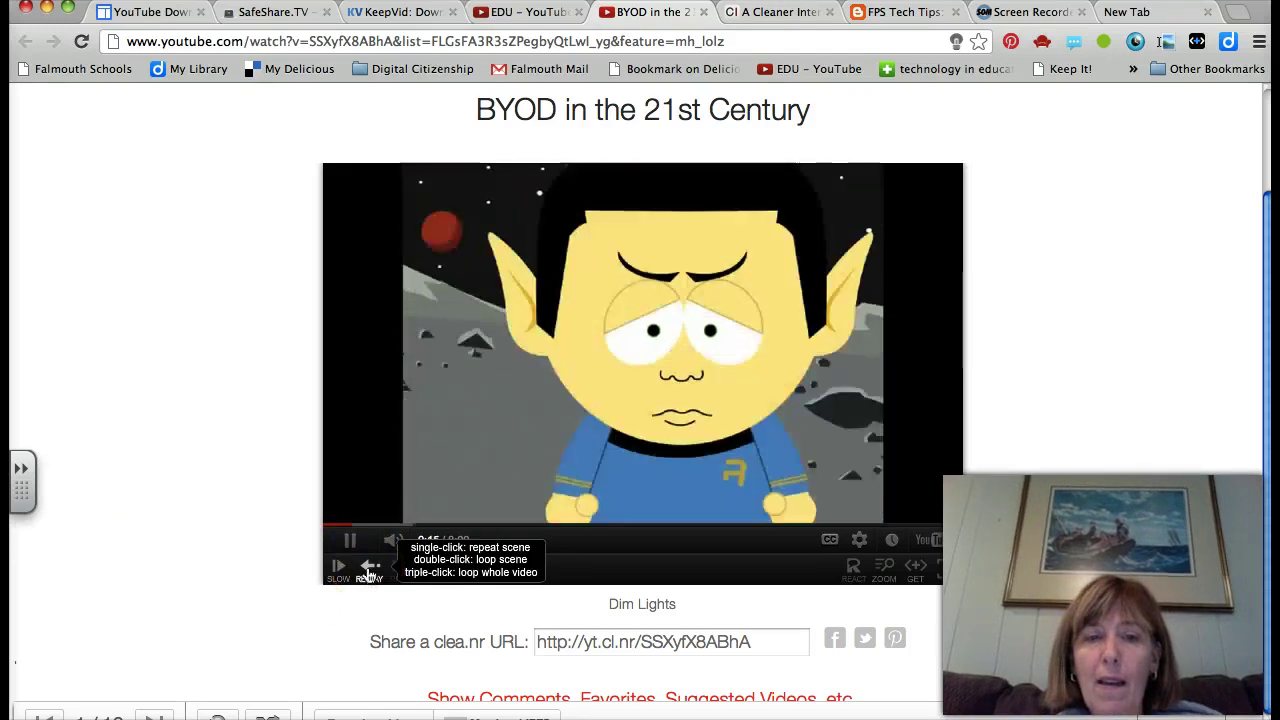
Replay the current scene, pausing it to zoom in on the character's face and back out.
{"action": "left_click", "coordinate": [368, 572]}
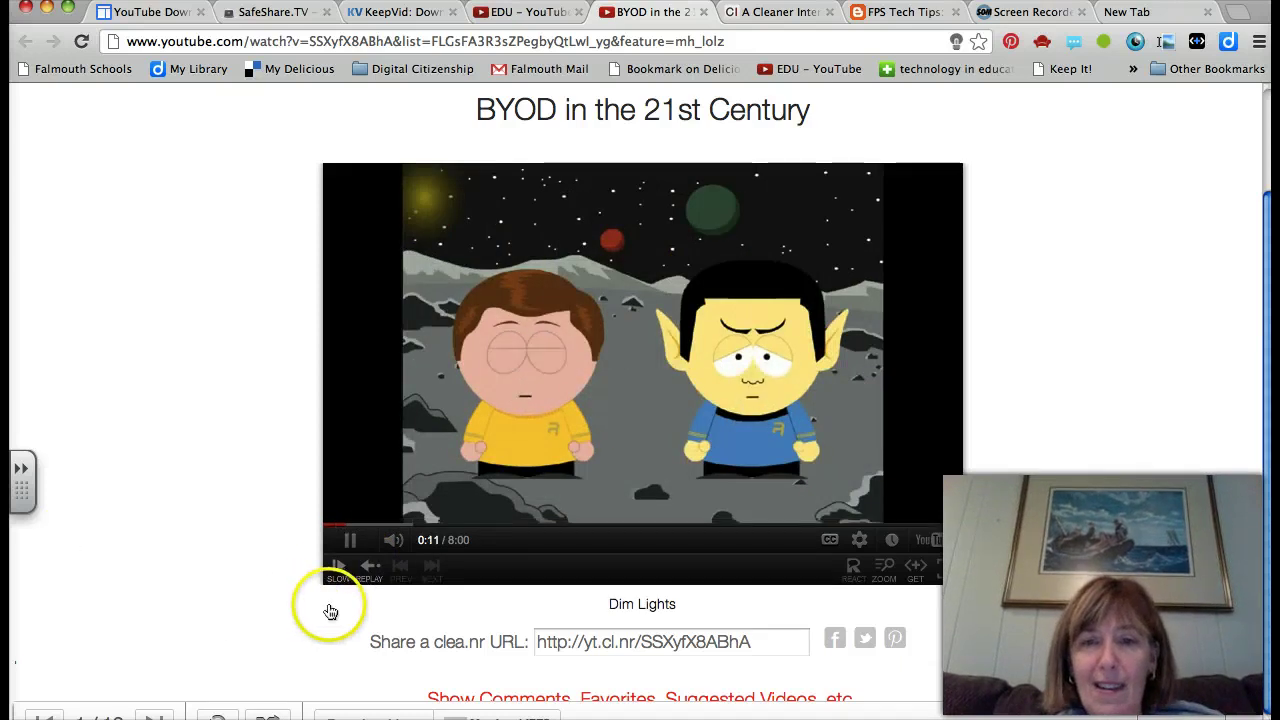
{"action": "left_click", "coordinate": [350, 540]}
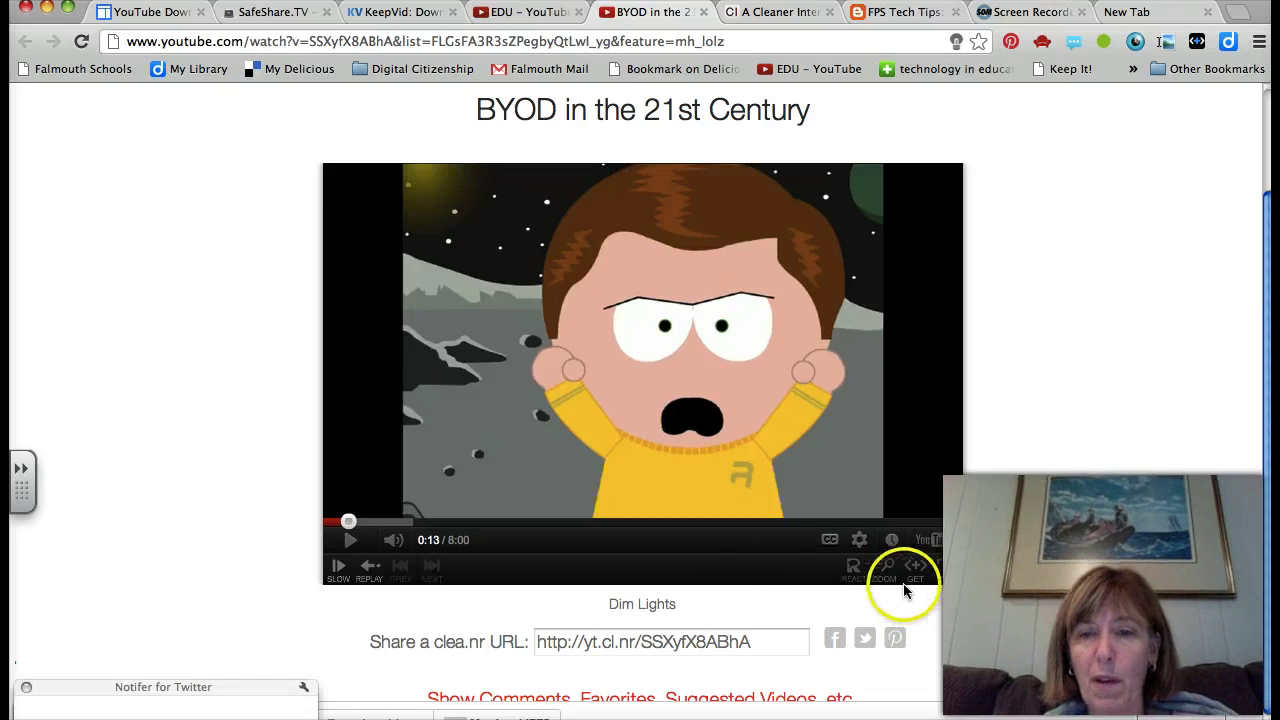
{"action": "left_click", "coordinate": [885, 570]}
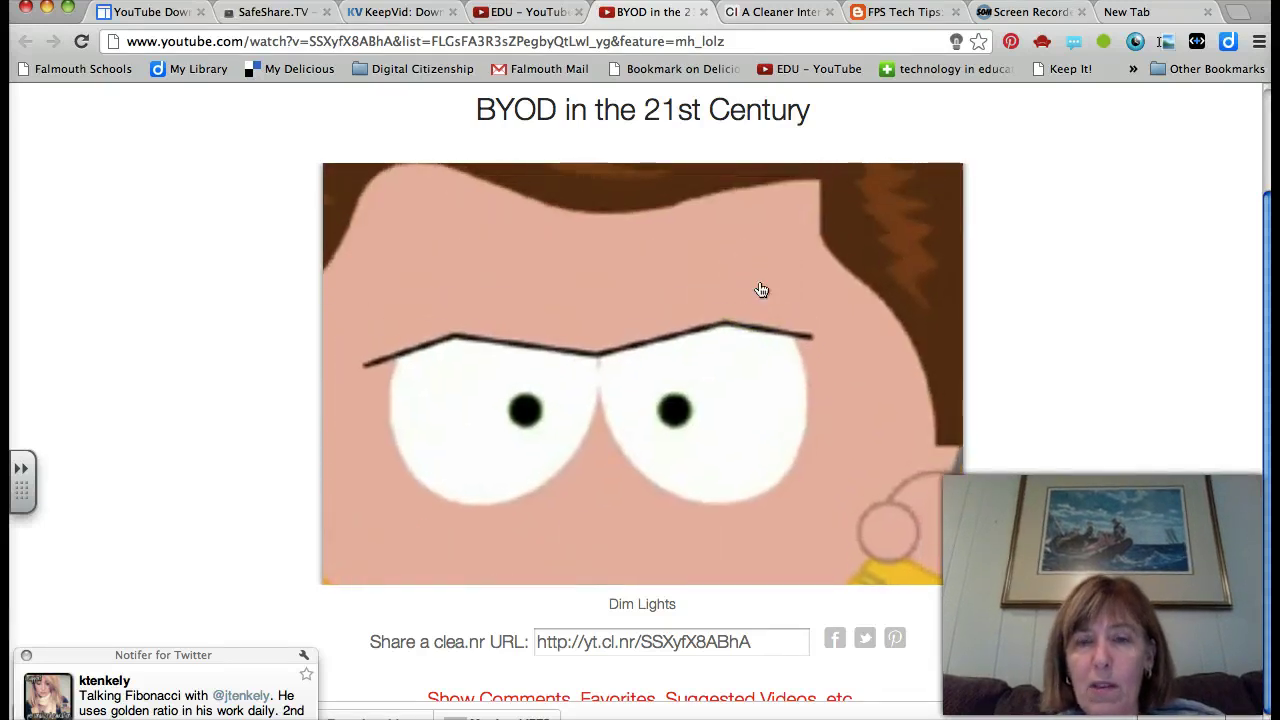
{"action": "left_click", "coordinate": [761, 289]}
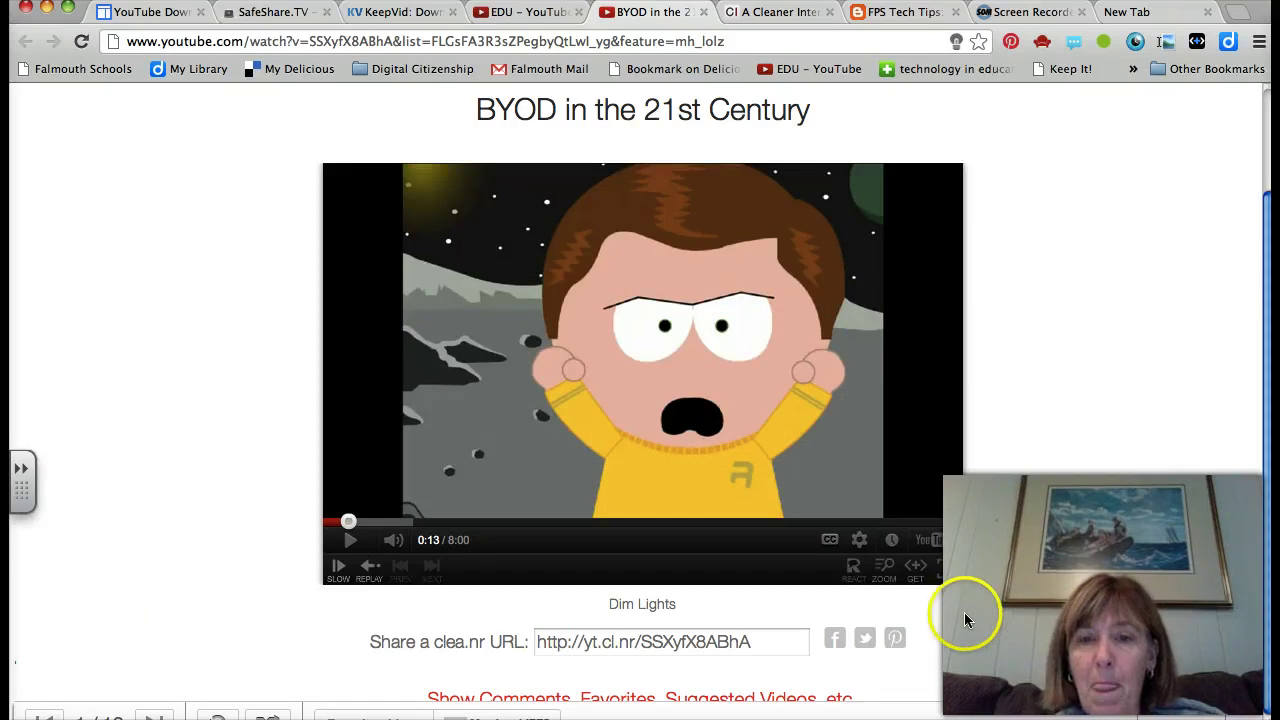
Get the video's EmbedPlus embed code and look over the website code, WordPress code and share link.
{"action": "left_click", "coordinate": [915, 568]}
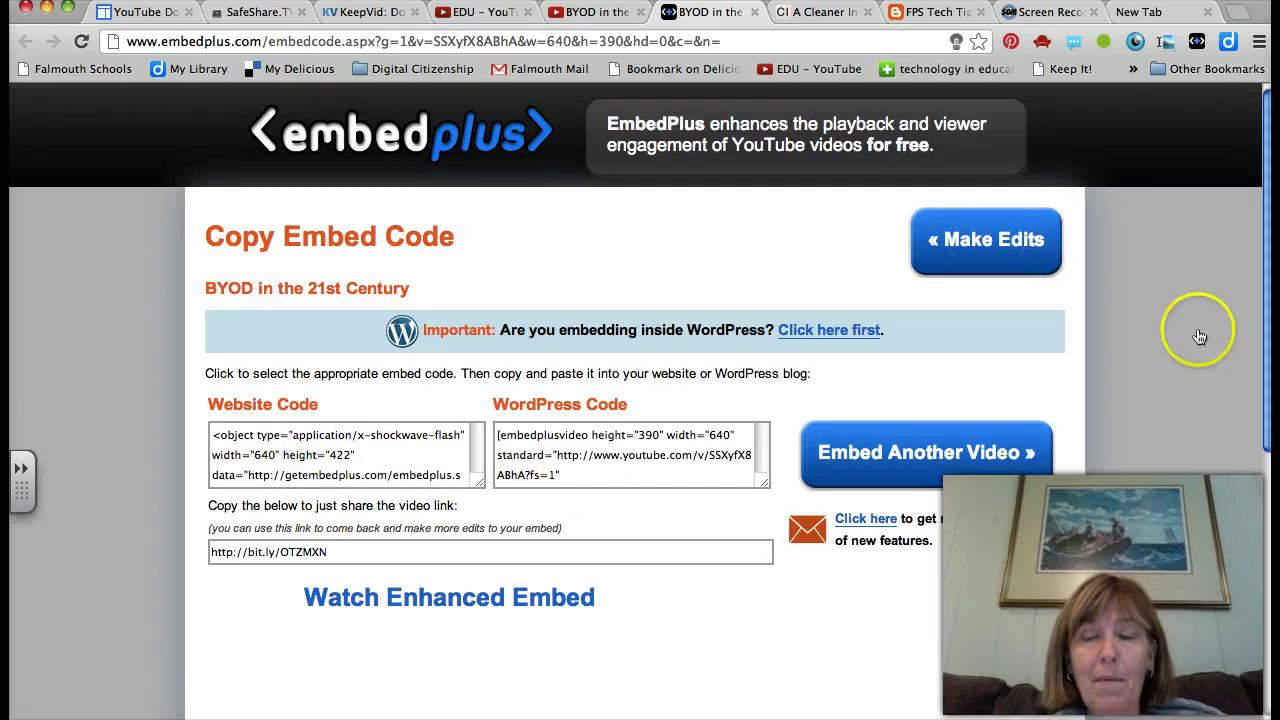
{"action": "scroll", "coordinate": [1203, 335], "scroll_direction": "down", "scroll_amount": 2}
{"action": "scroll", "coordinate": [1209, 342], "scroll_direction": "down", "scroll_amount": 5}
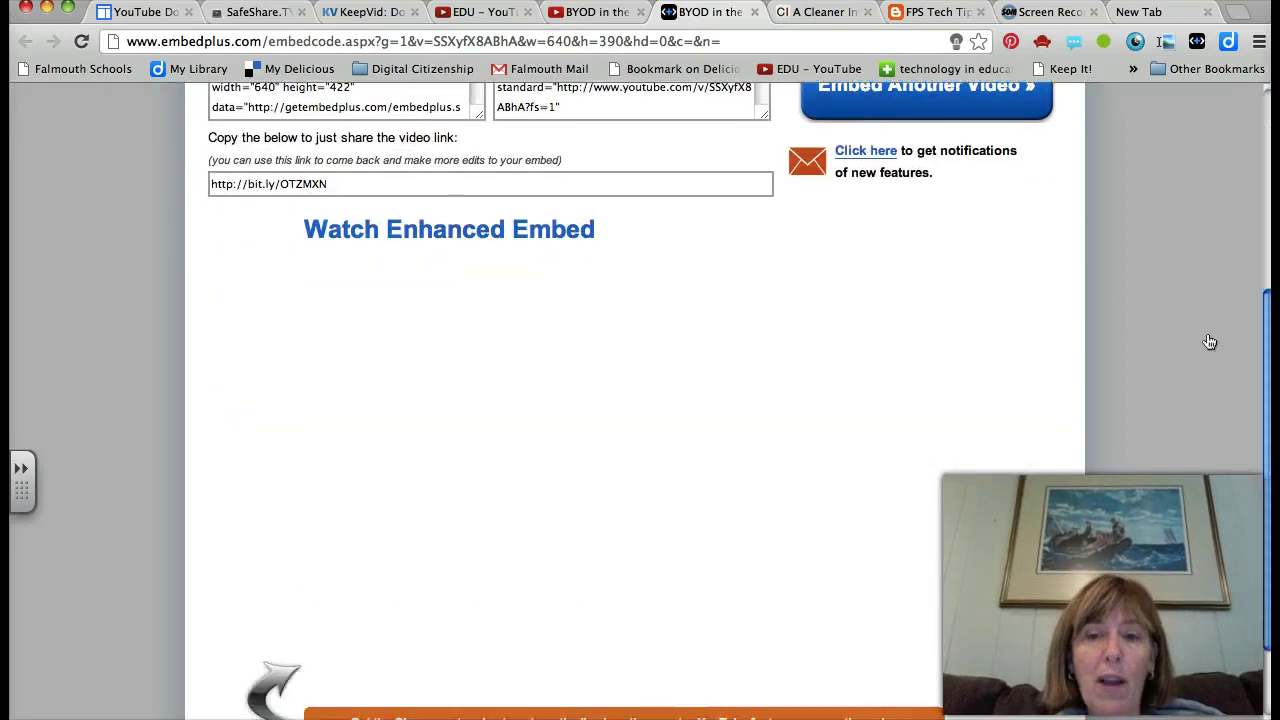
{"action": "scroll", "coordinate": [1209, 342], "scroll_direction": "up", "scroll_amount": 2}
{"action": "scroll", "coordinate": [1209, 342], "scroll_direction": "up", "scroll_amount": 3}
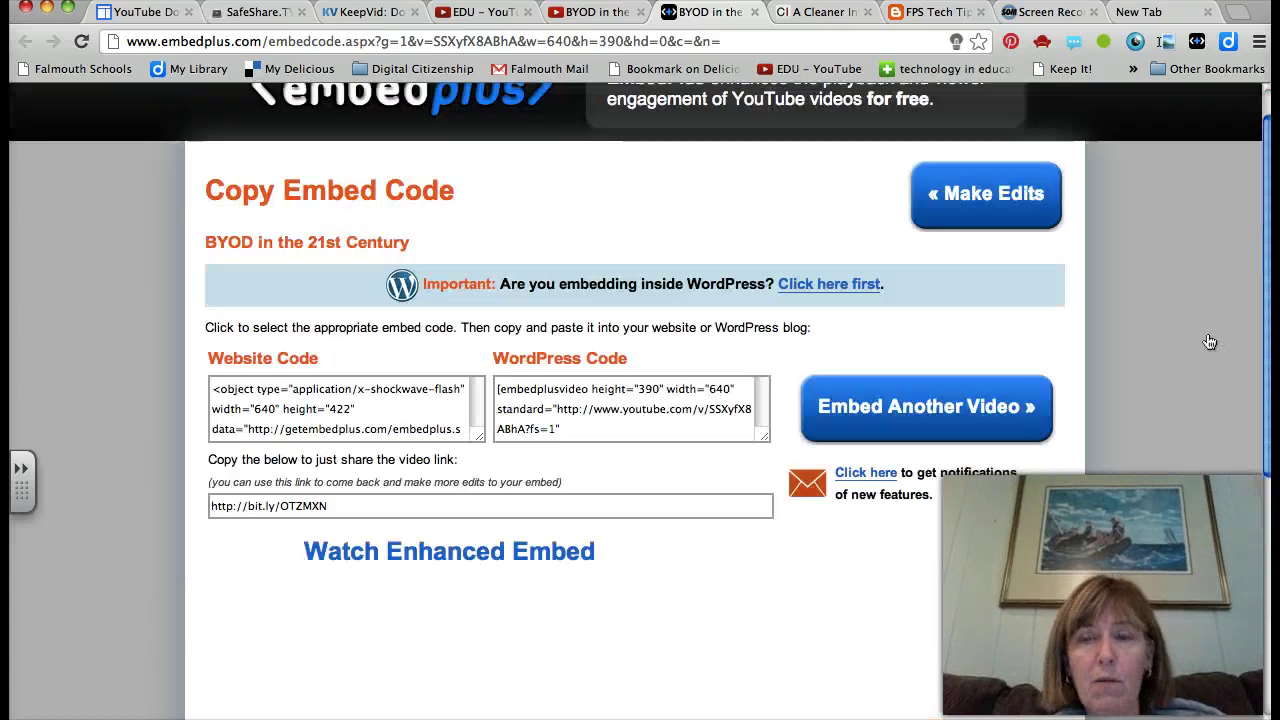
Open the embed for editing and review its size, start/stop time, chapter marker, reactions and annotation options.
{"action": "left_click", "coordinate": [1013, 248]}
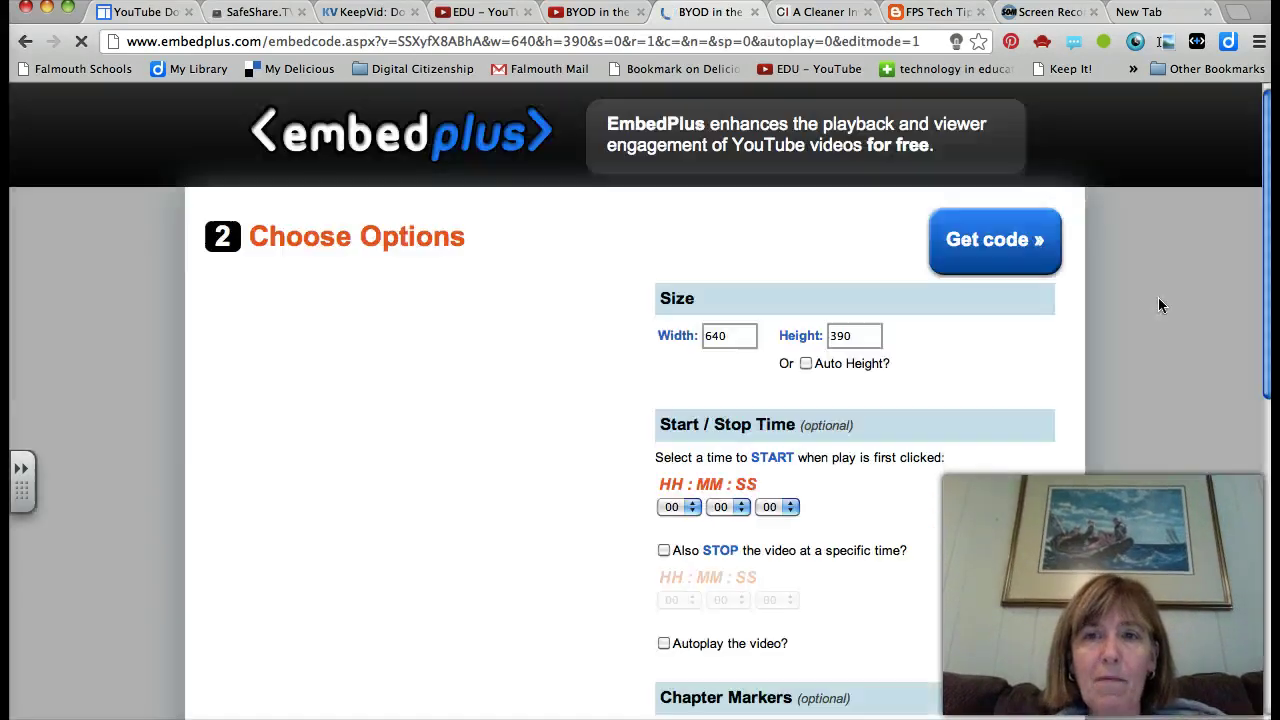
{"action": "scroll", "coordinate": [1159, 328], "scroll_direction": "down", "scroll_amount": 1}
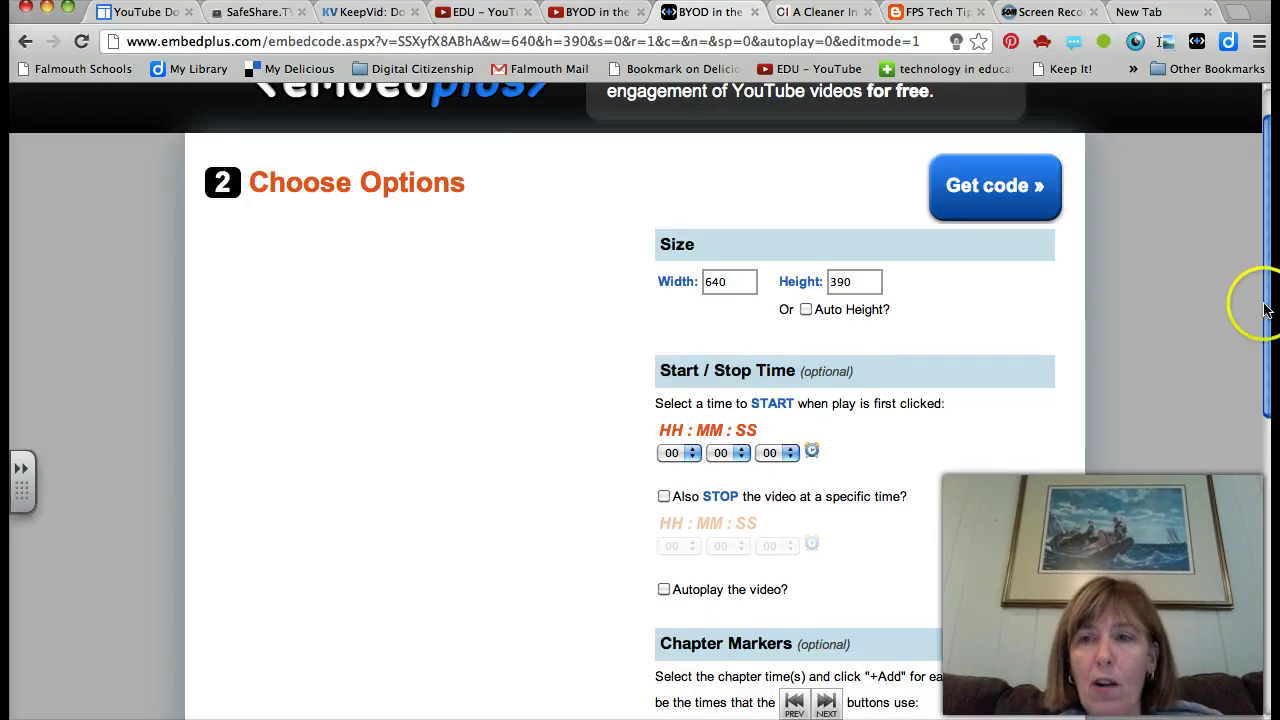
{"action": "left_click", "coordinate": [1268, 402]}
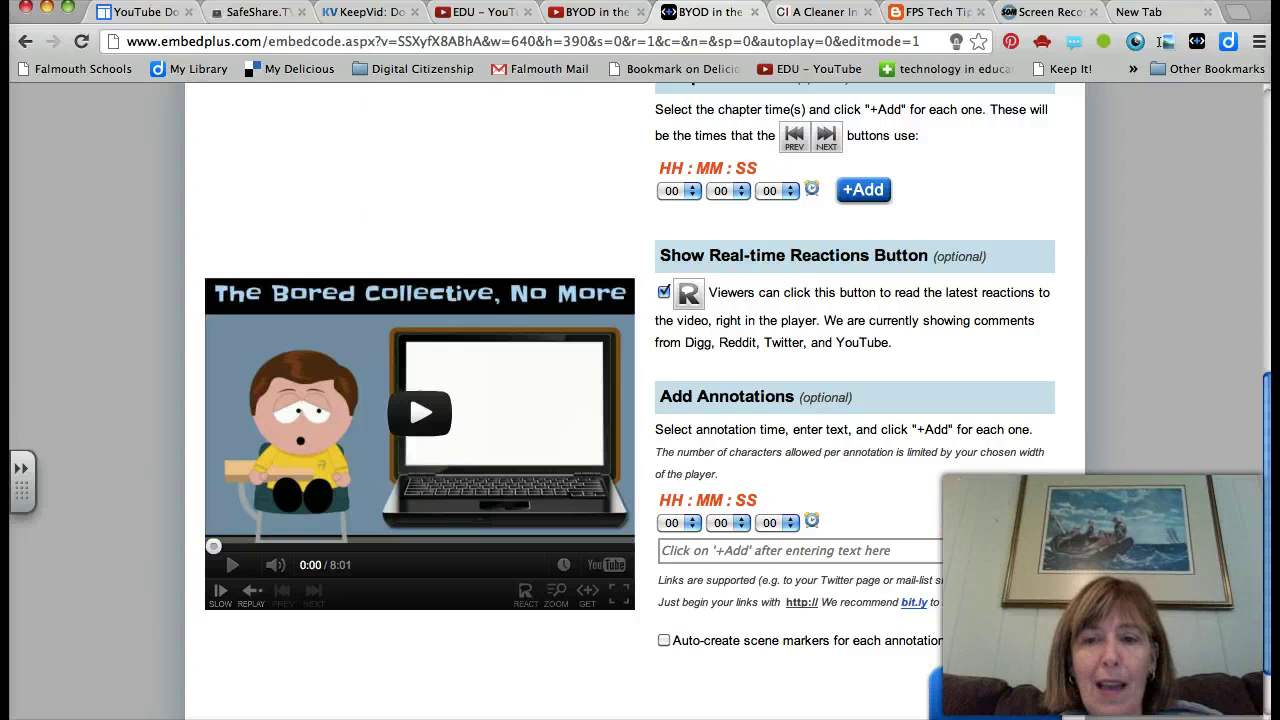
{"action": "scroll", "coordinate": [1232, 670], "scroll_direction": "up", "scroll_amount": 10}
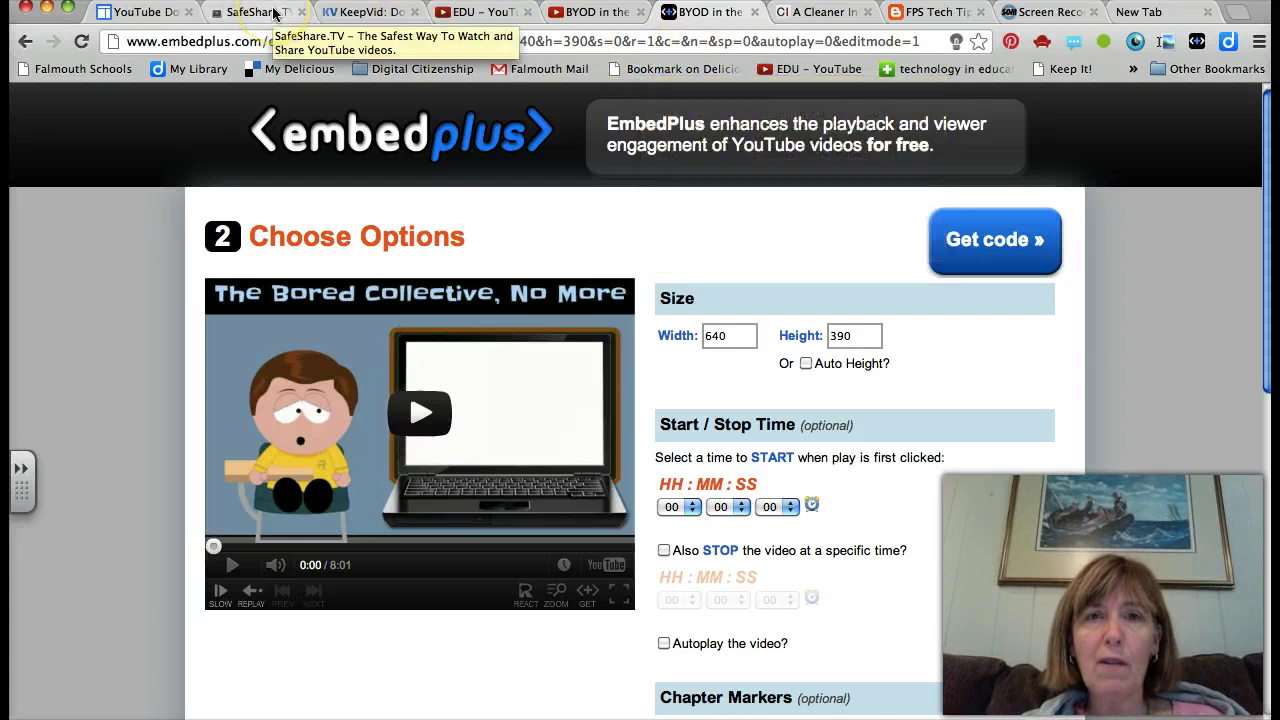
Copy the BYOD video's YouTube address and generate a safe link from it on SafeShare.TV.
{"action": "left_click", "coordinate": [556, 13]}
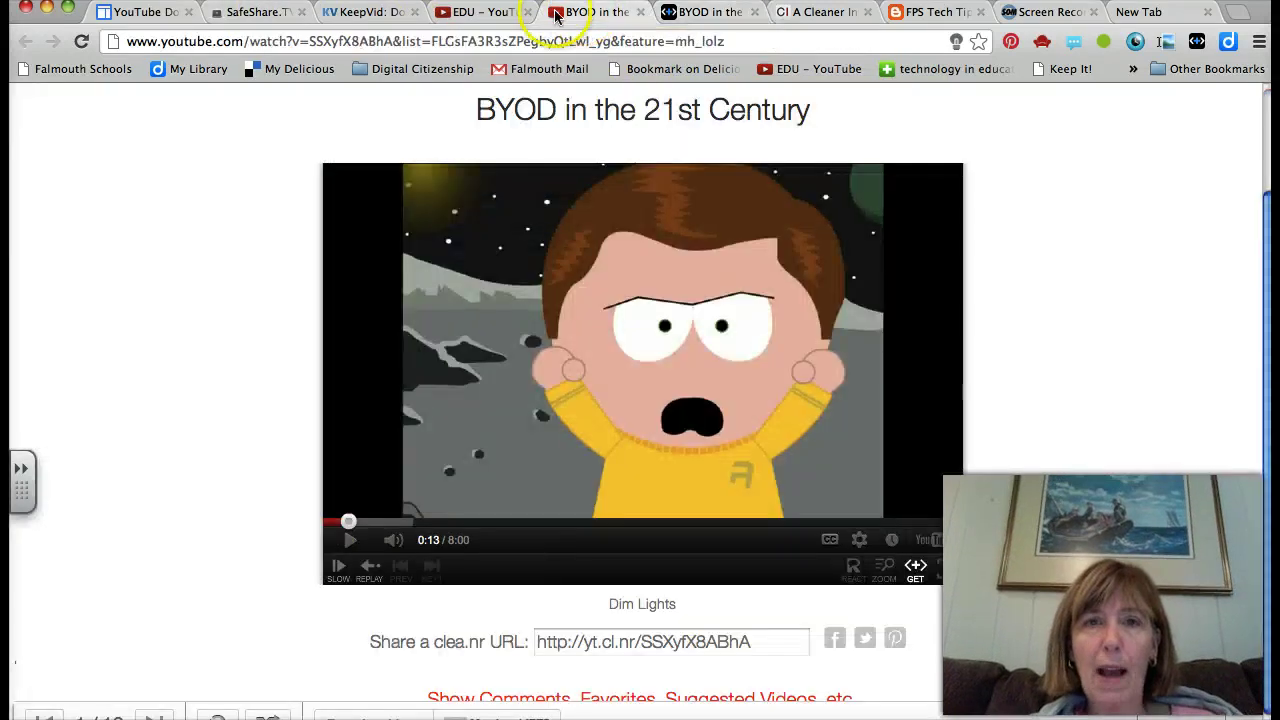
{"action": "left_click_drag", "start_coordinate": [726, 41], "coordinate": [85, 64]}
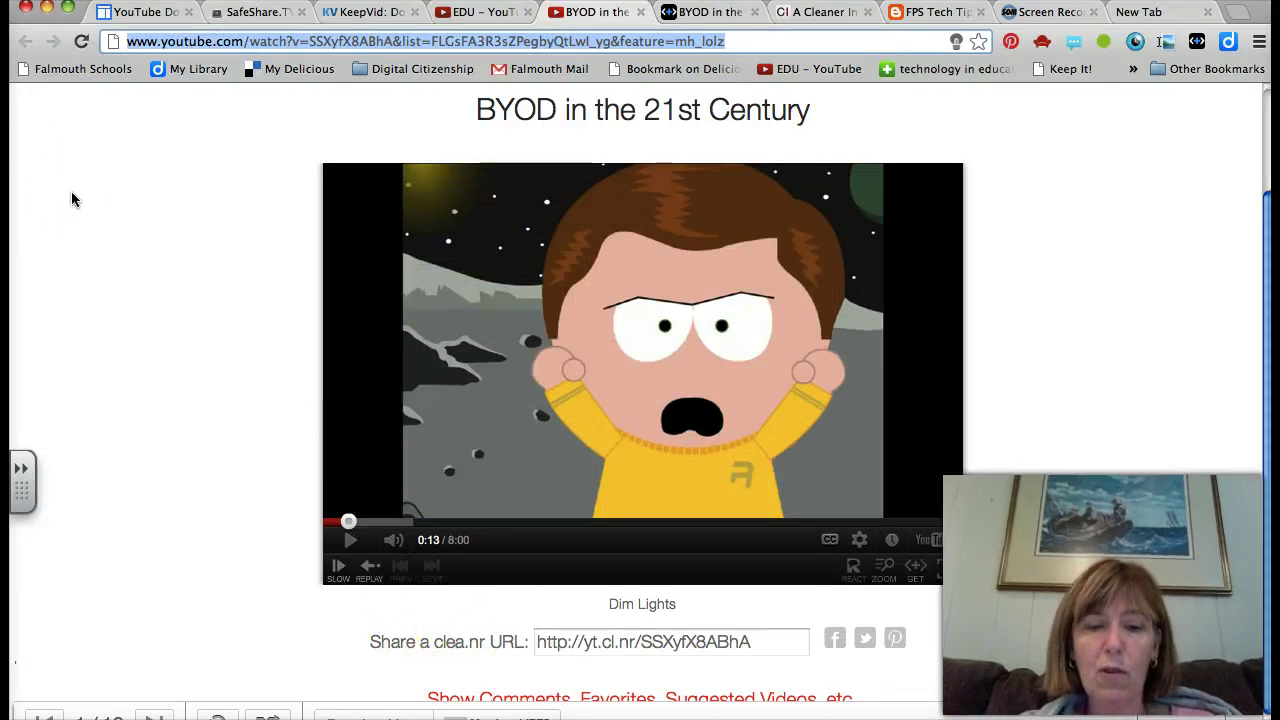
{"action": "left_click", "coordinate": [243, 14]}
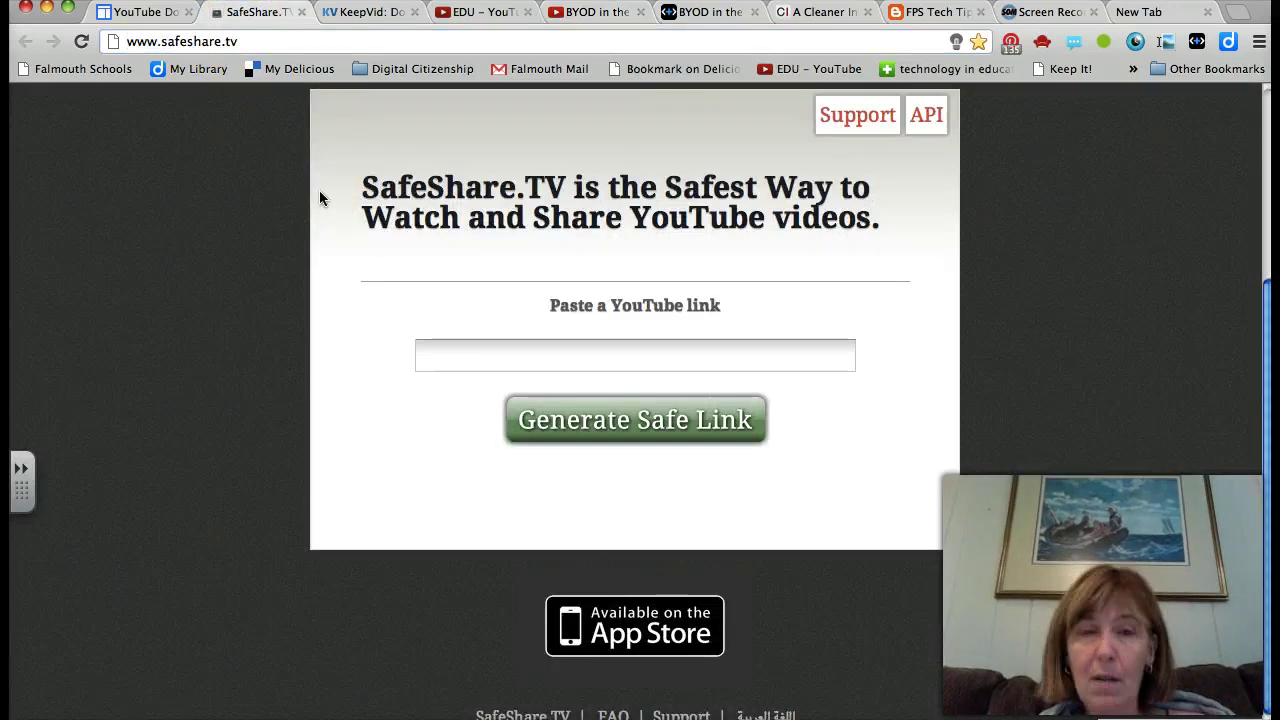
{"action": "left_click", "coordinate": [557, 358]}
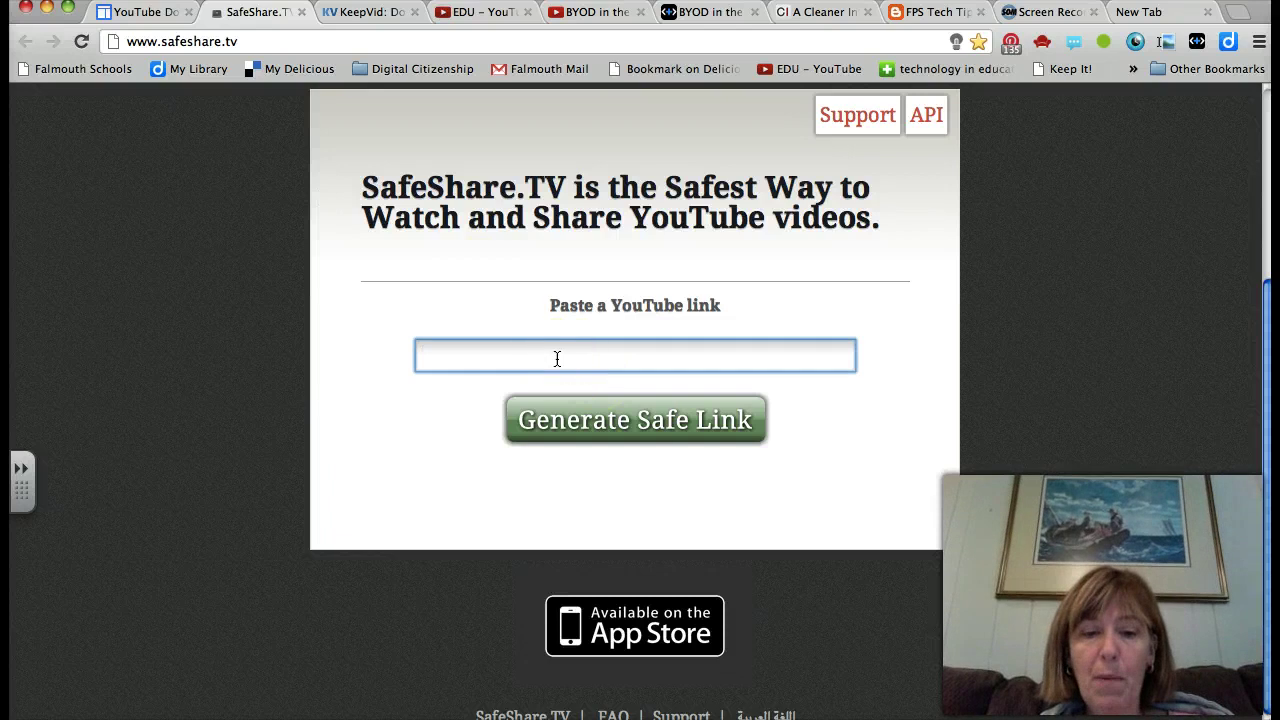
{"action": "key", "text": "super+v"}
{"action": "left_click", "coordinate": [580, 422]}
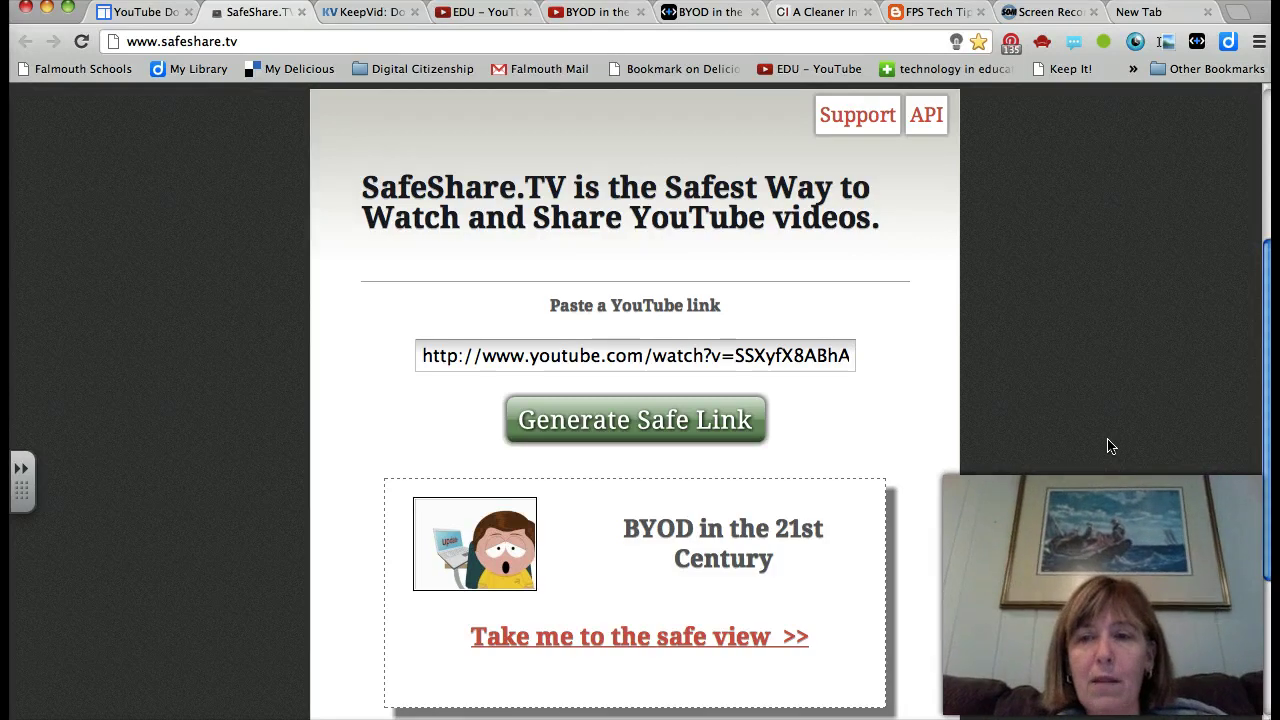
Open the customization settings for the generated SafeShare video.
{"action": "scroll", "coordinate": [1108, 446], "scroll_direction": "down", "scroll_amount": 2}
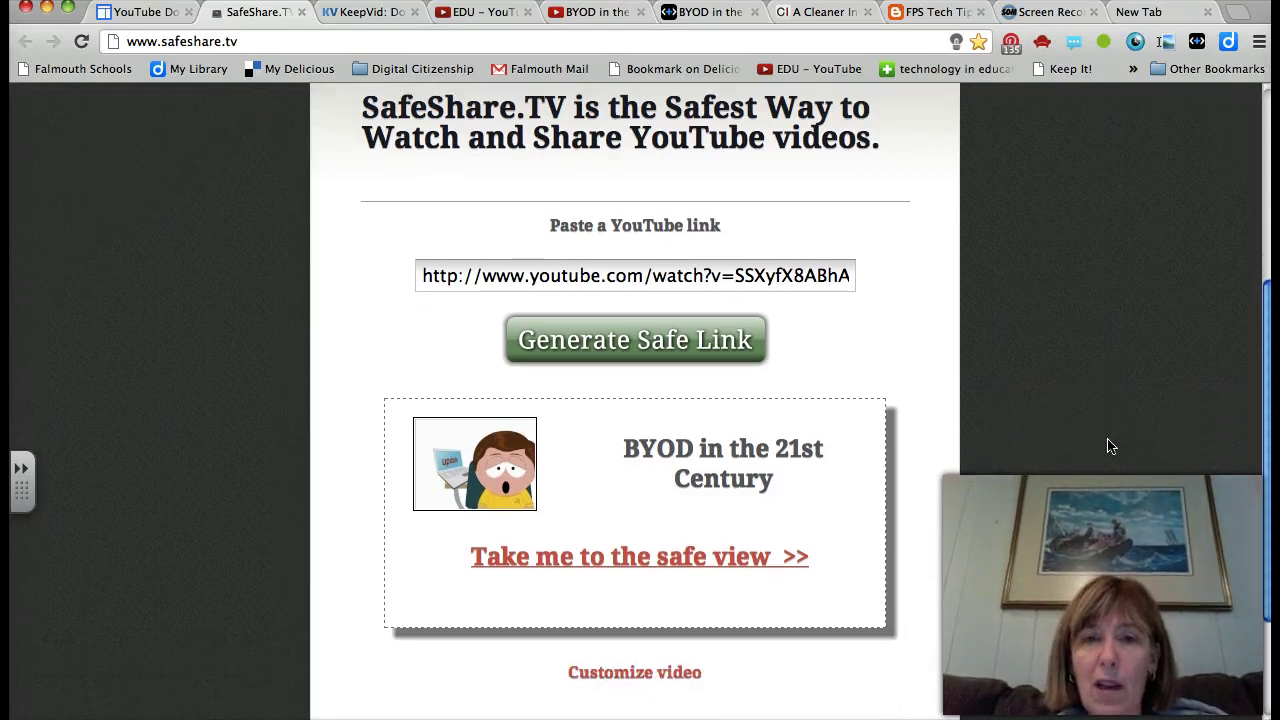
{"action": "scroll", "coordinate": [1108, 446], "scroll_direction": "down", "scroll_amount": 2}
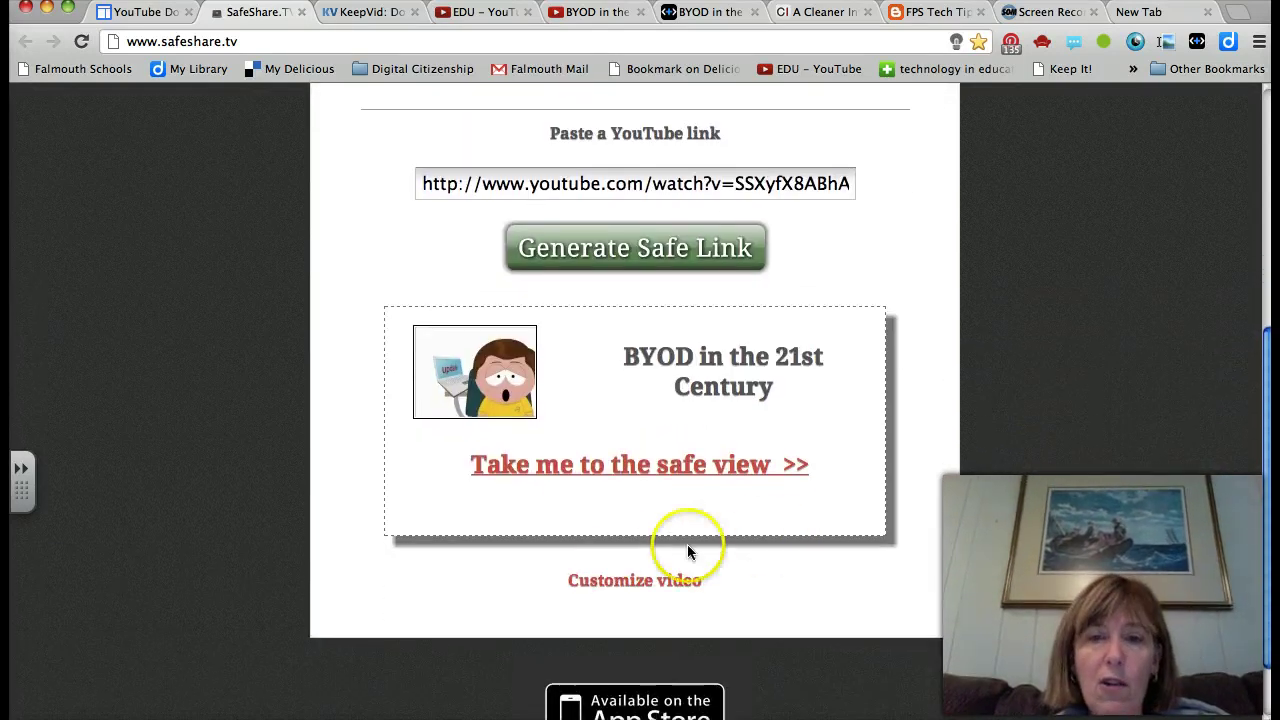
{"action": "left_click", "coordinate": [634, 584]}
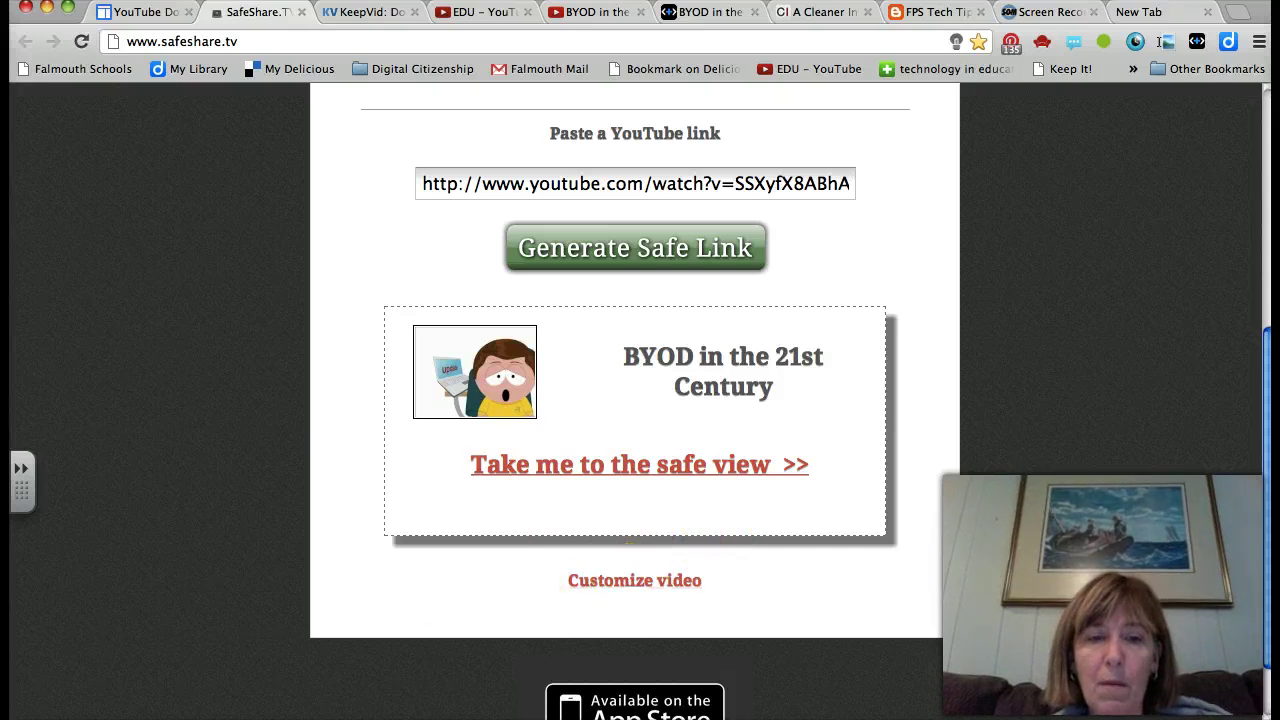
{"action": "left_click", "coordinate": [559, 565]}
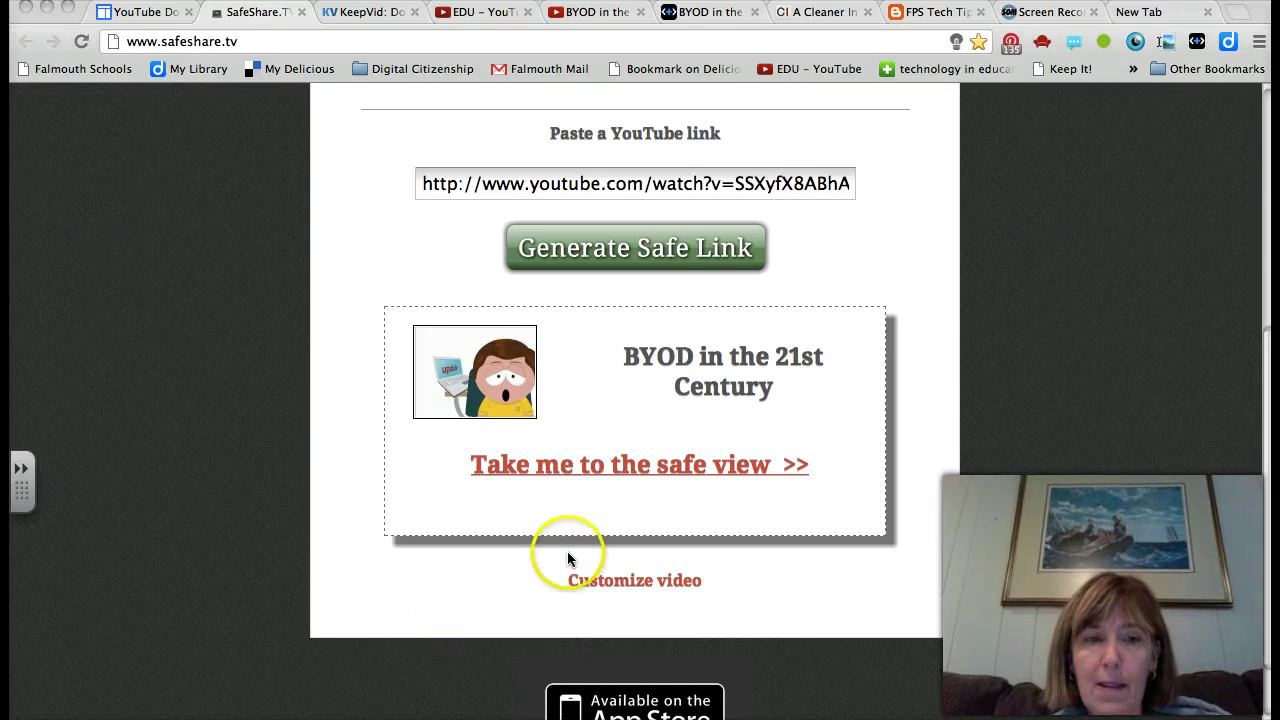
{"action": "mouse_move", "coordinate": [568, 553]}
{"action": "left_mouse_down"}
{"action": "mouse_move", "coordinate": [534, 586]}
{"action": "mouse_move", "coordinate": [640, 611]}
{"action": "mouse_move", "coordinate": [739, 601]}
{"action": "mouse_move", "coordinate": [632, 550]}
{"action": "mouse_move", "coordinate": [594, 557]}
{"action": "left_mouse_up"}
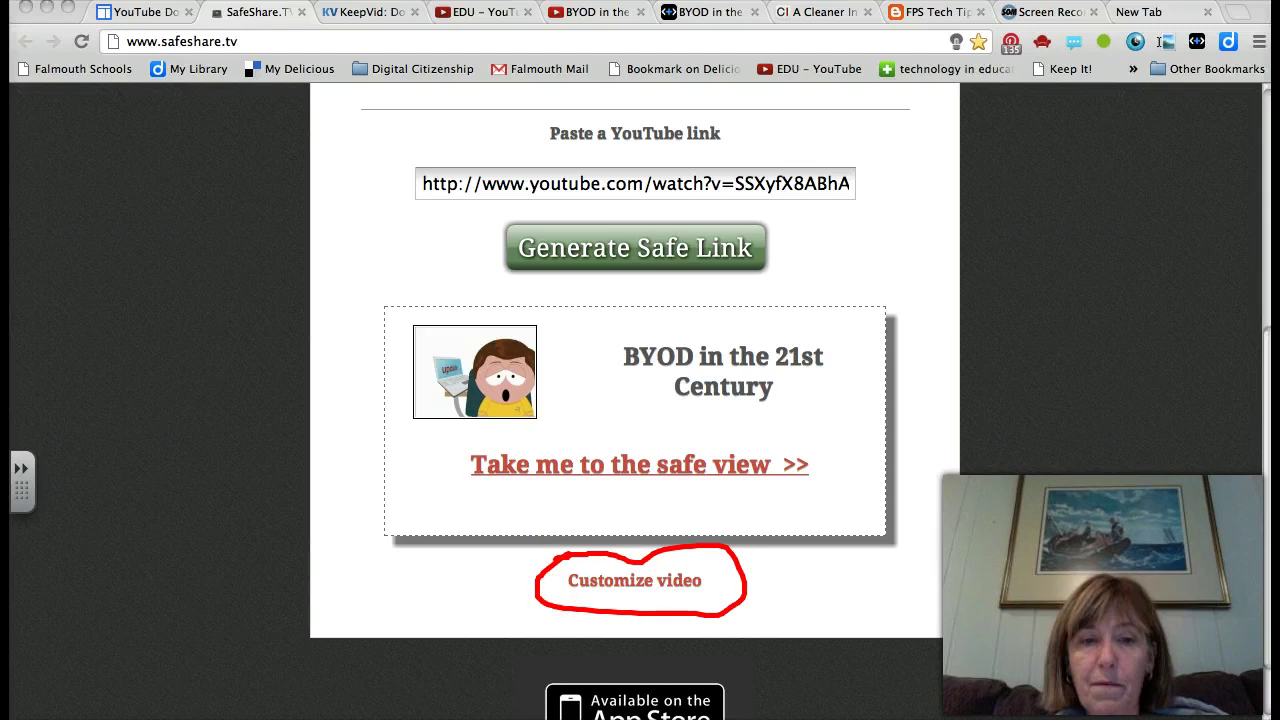
{"action": "left_click", "coordinate": [631, 589]}
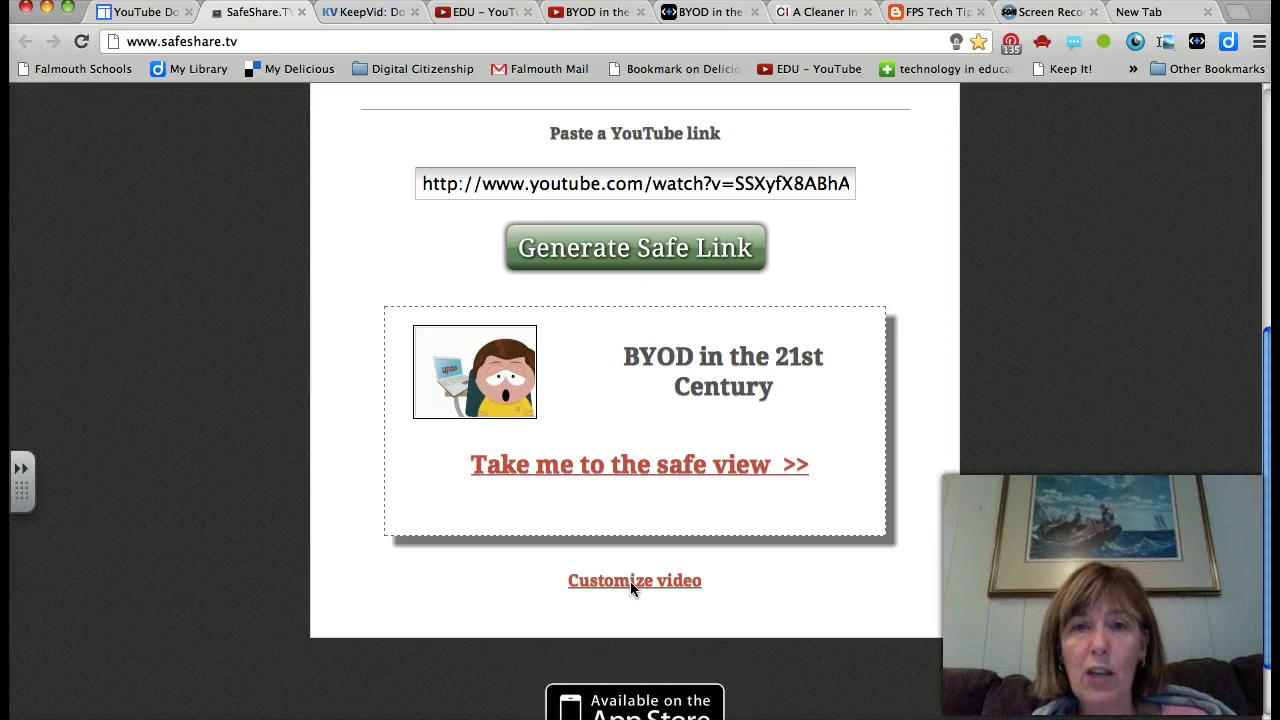
{"action": "left_click", "coordinate": [630, 585]}
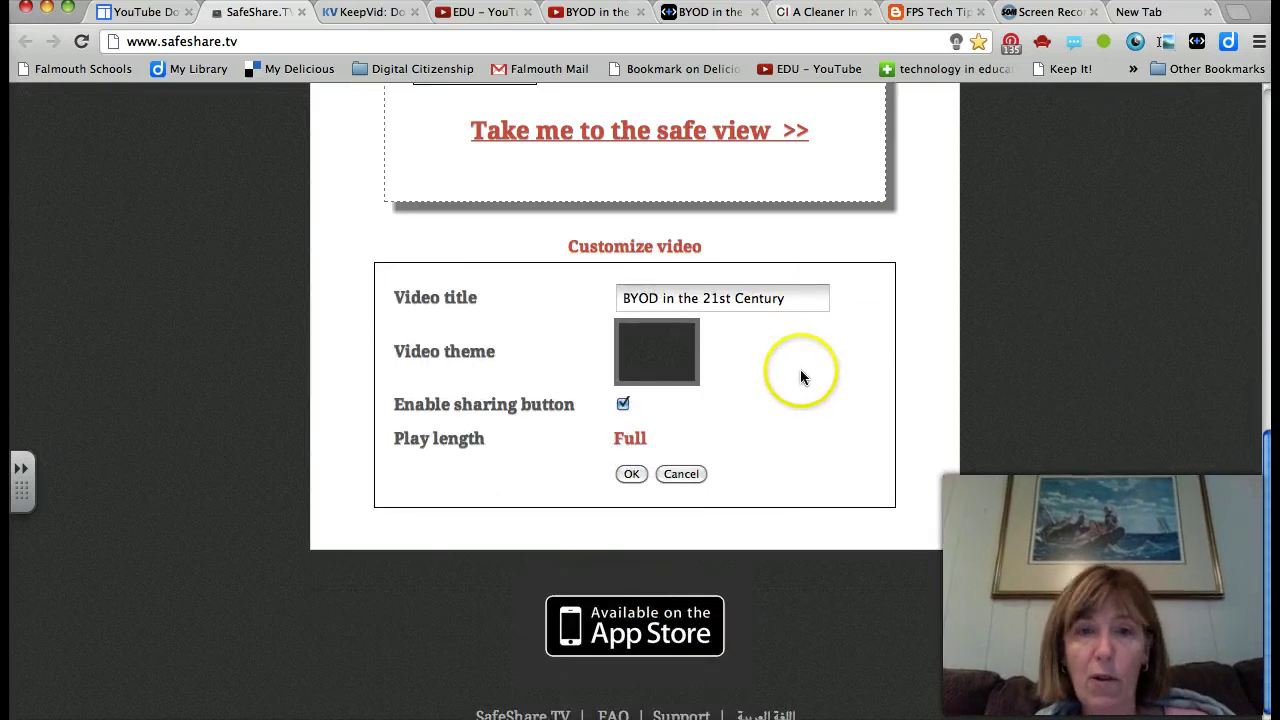
Open the play length settings, play the preview and set the clip to start at 00:43.
{"action": "left_click", "coordinate": [629, 441]}
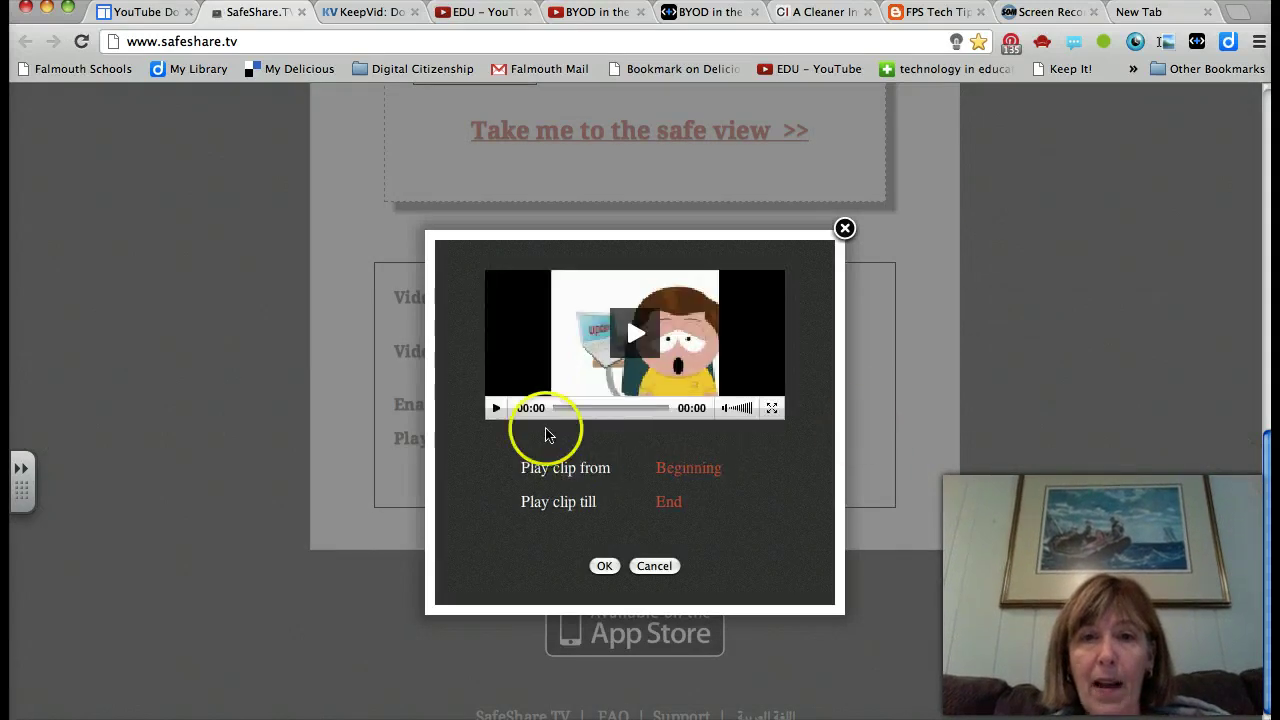
{"action": "left_click", "coordinate": [496, 410]}
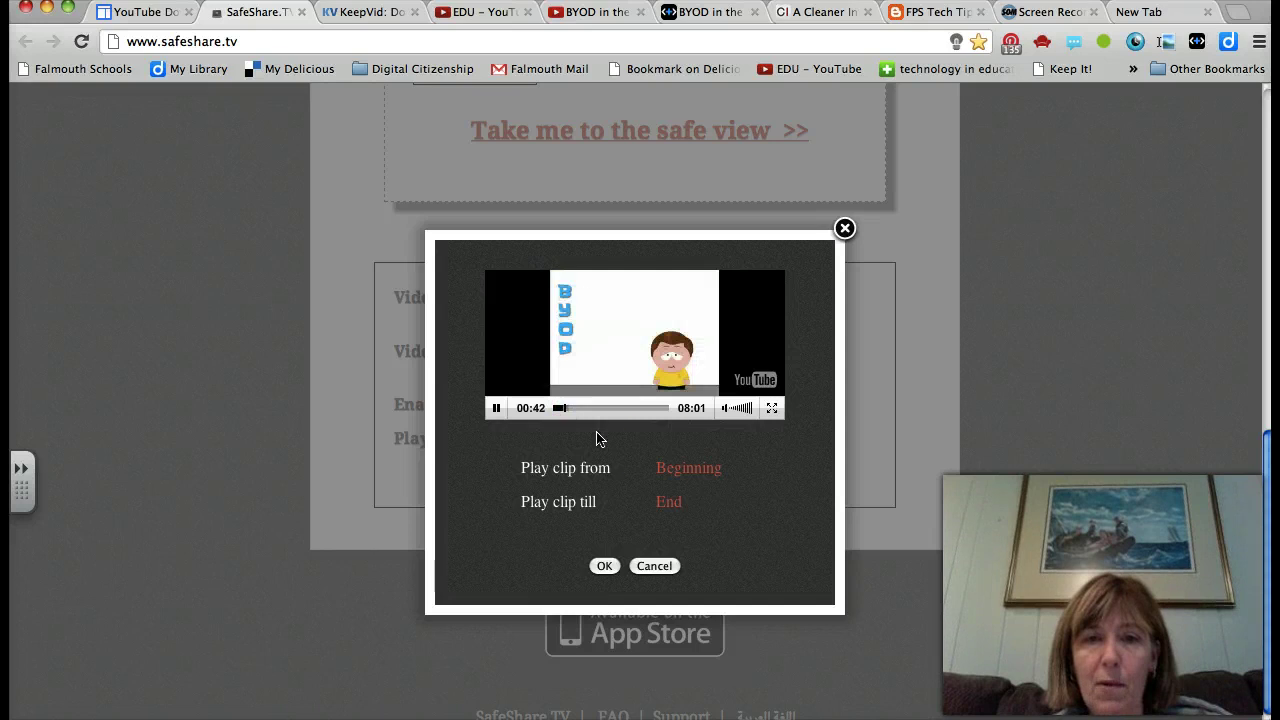
{"action": "left_click", "coordinate": [666, 462]}
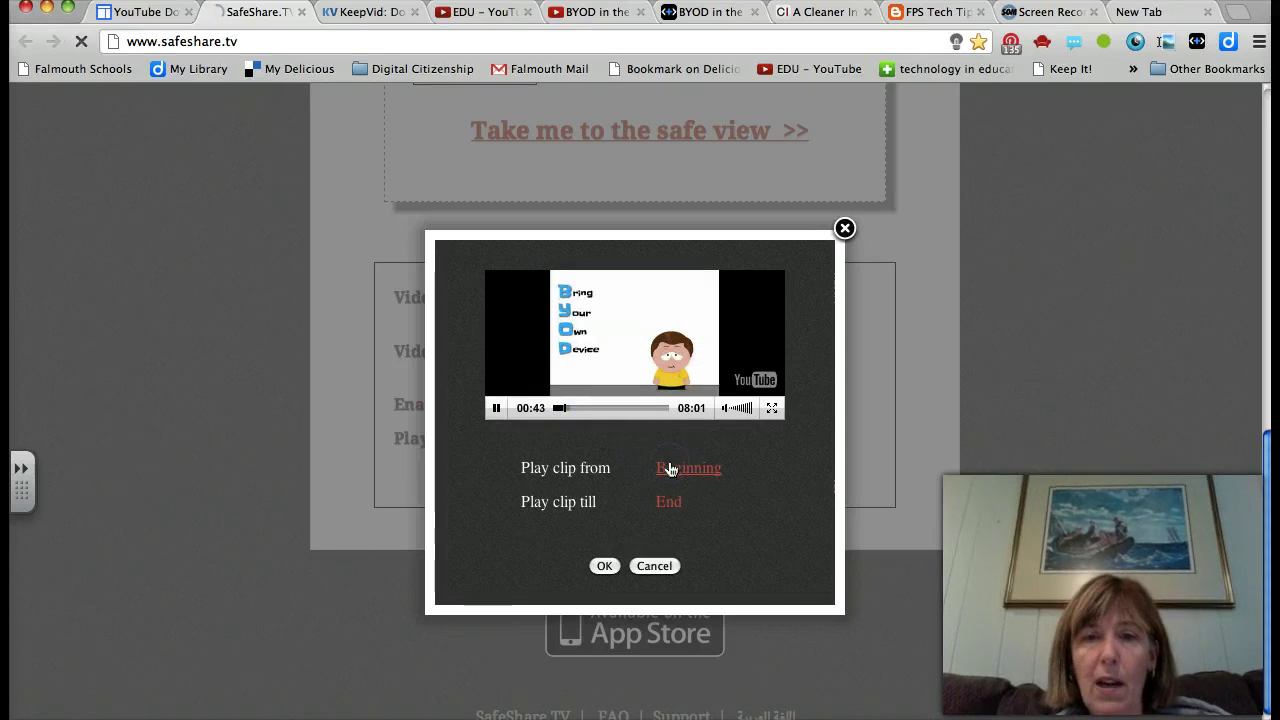
{"action": "left_click", "coordinate": [672, 469]}
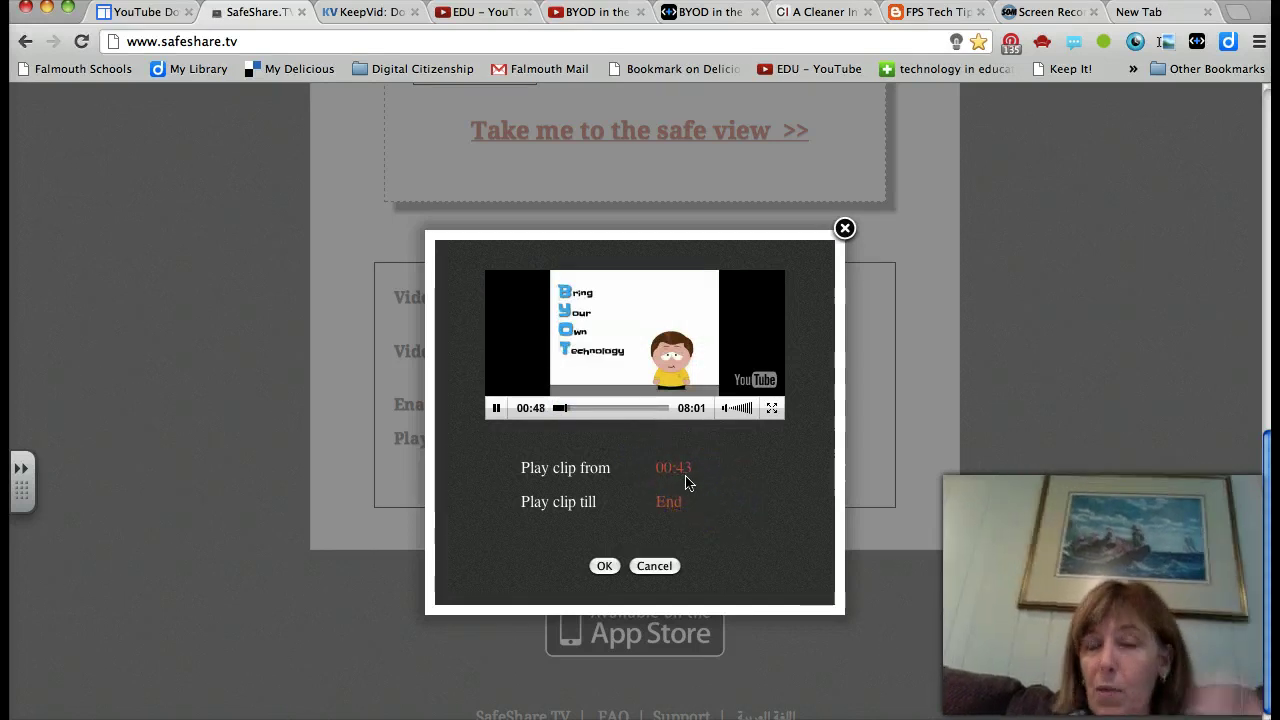
Set the clip to play till 02:22 and save the play length and video customization settings.
{"action": "left_click", "coordinate": [587, 409]}
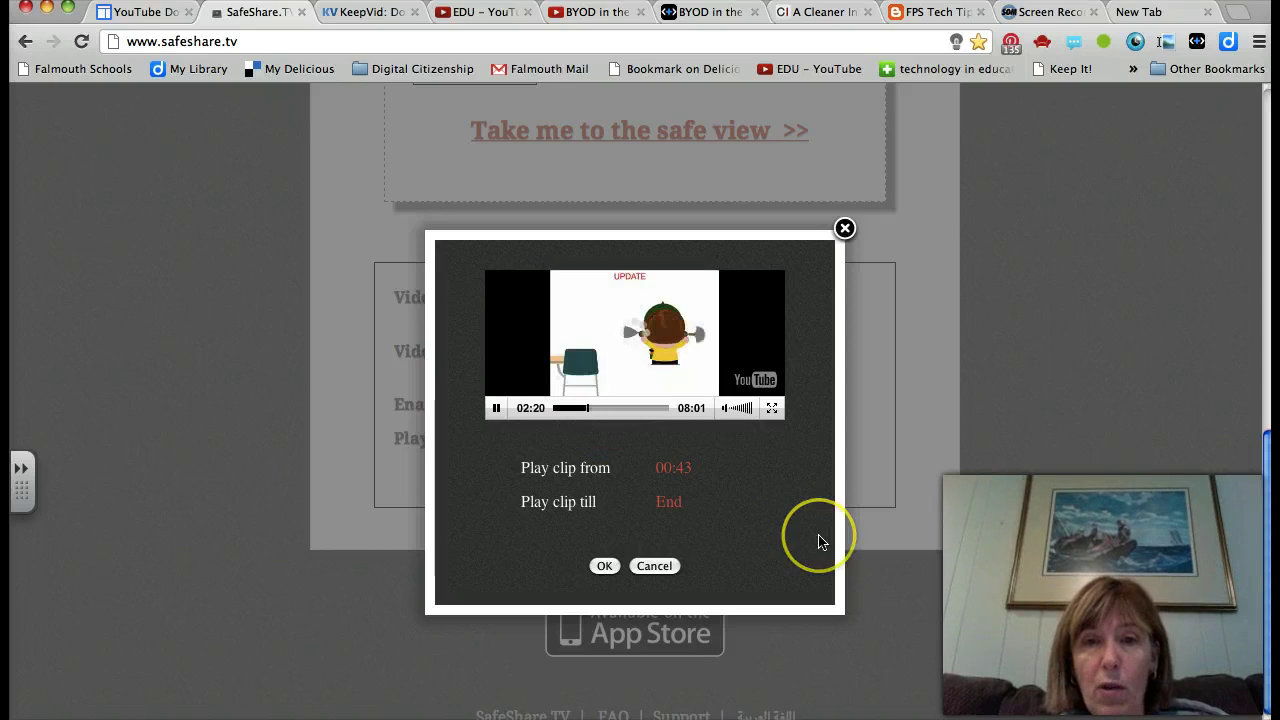
{"action": "left_click", "coordinate": [673, 502]}
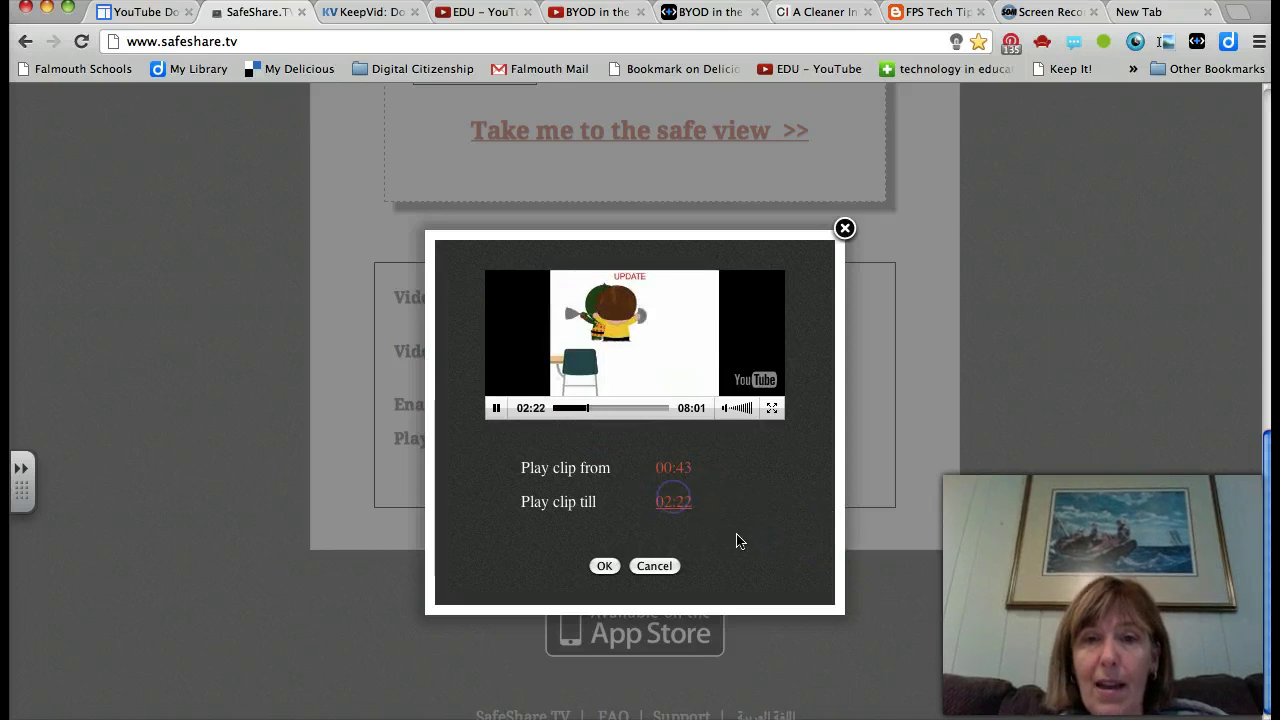
{"action": "left_click", "coordinate": [606, 566]}
{"action": "left_click", "coordinate": [606, 566]}
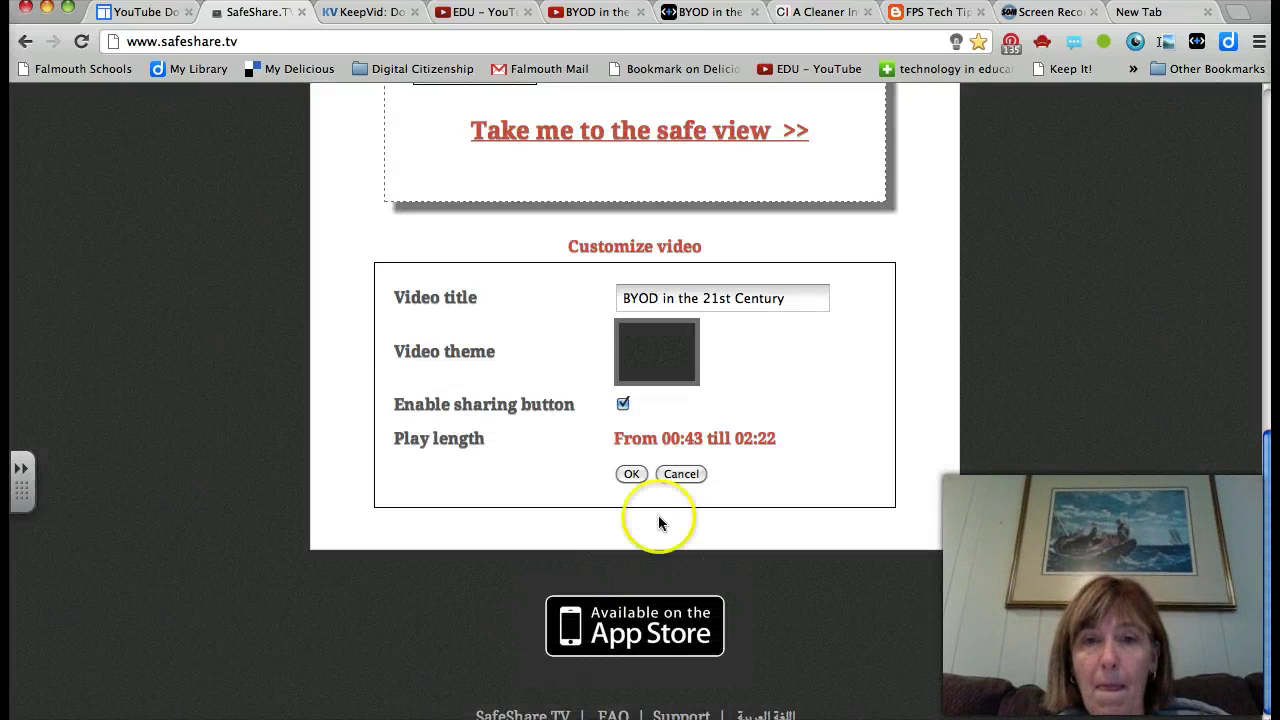
{"action": "left_click", "coordinate": [629, 474]}
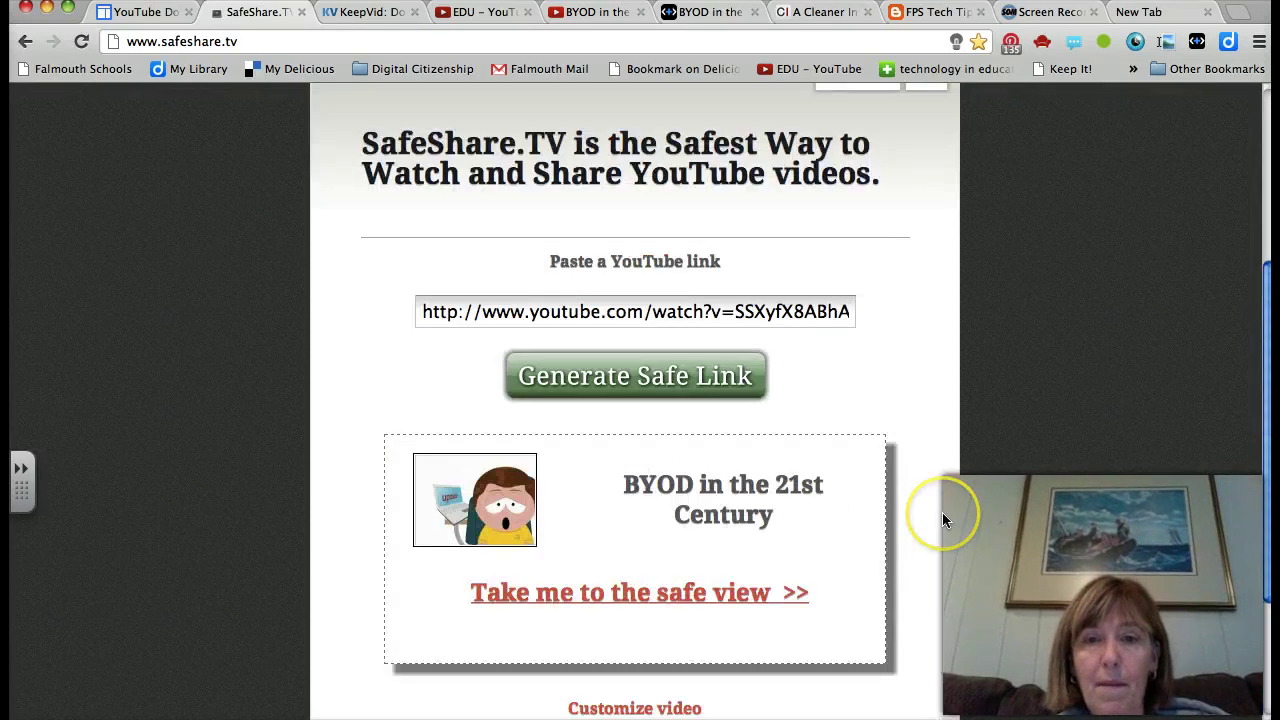
Open the safe view of the customized BYOD in the 21st Century video and bring its player into view.
{"action": "scroll", "coordinate": [942, 512], "scroll_direction": "down", "scroll_amount": 2}
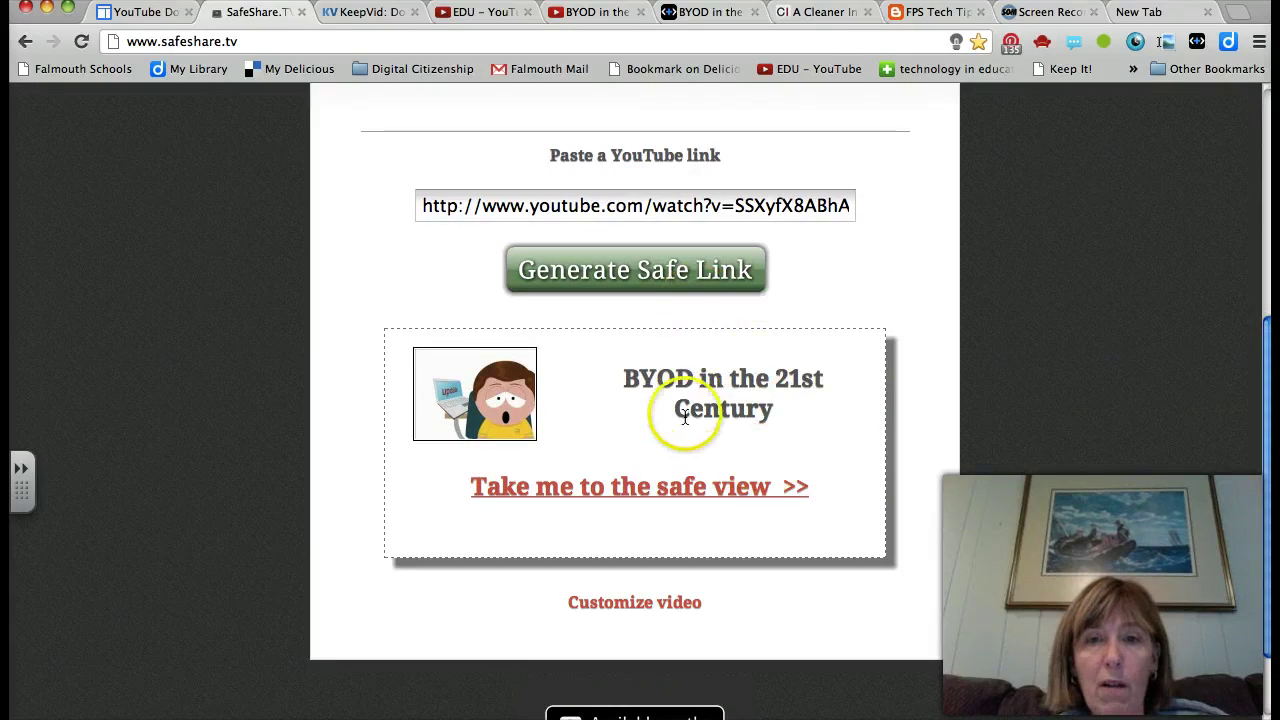
{"action": "left_click", "coordinate": [665, 486]}
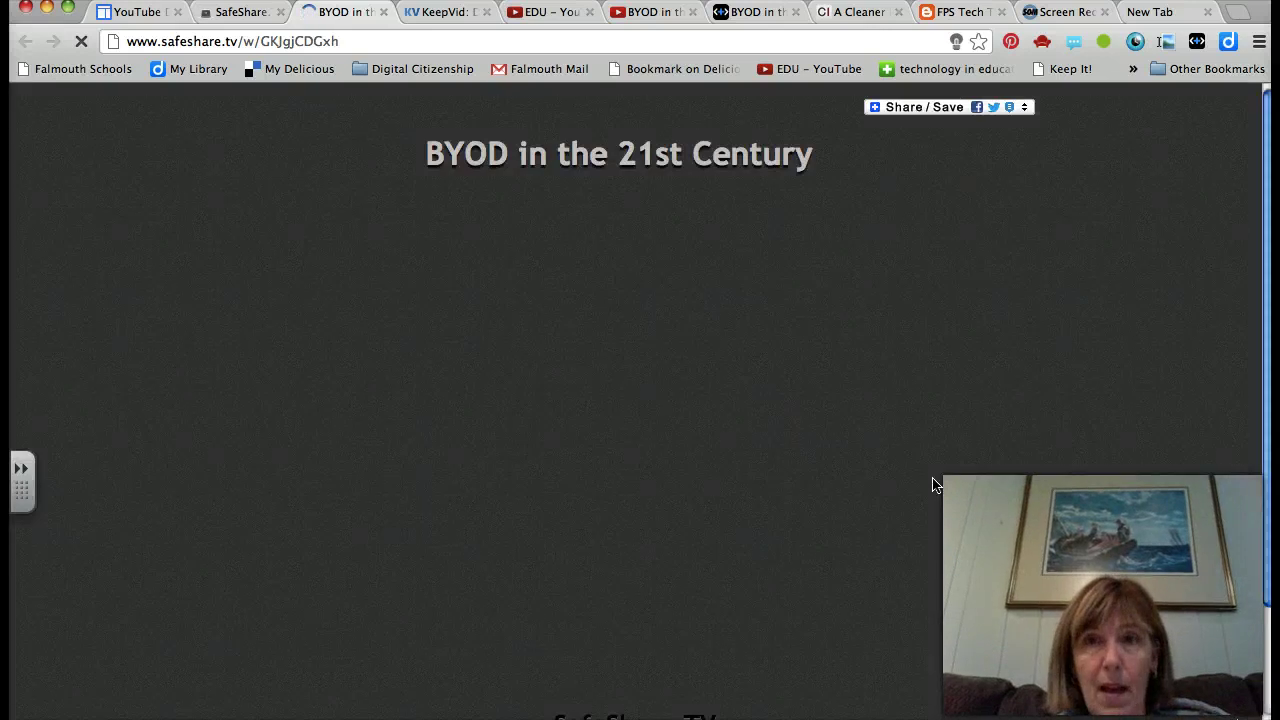
{"action": "left_click", "coordinate": [883, 493]}
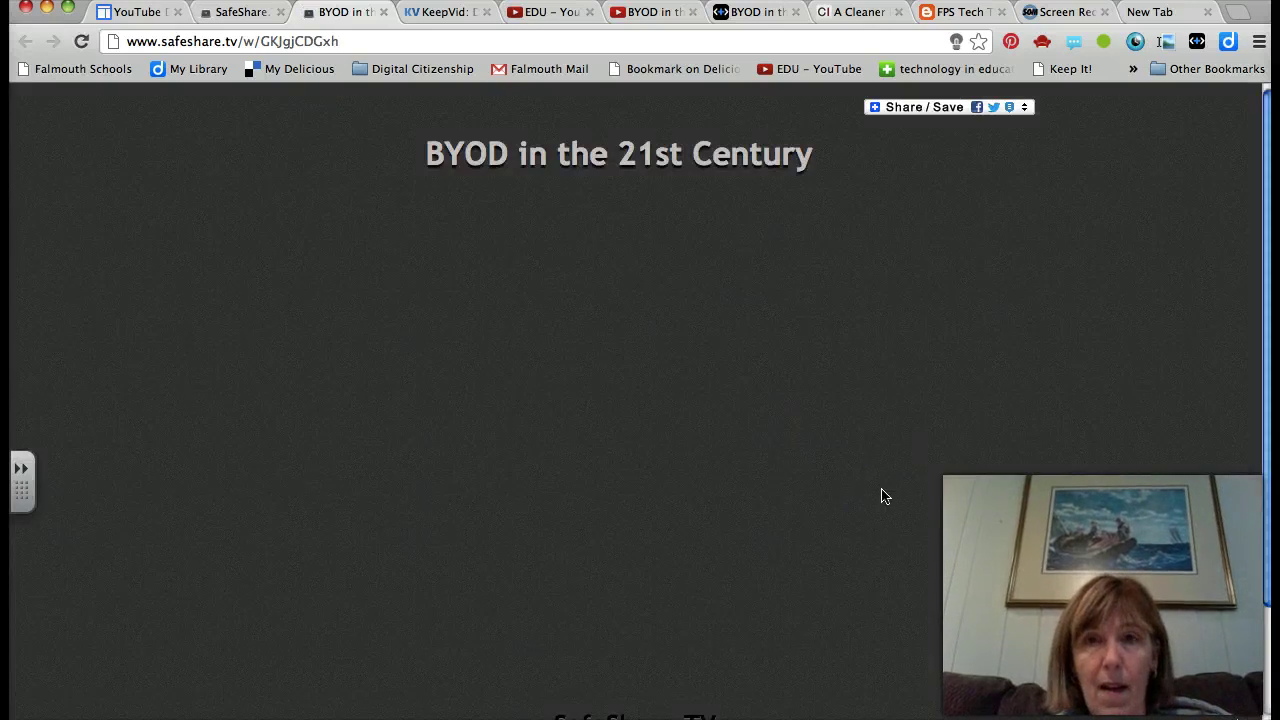
{"action": "scroll", "coordinate": [883, 495], "scroll_direction": "down", "scroll_amount": 1}
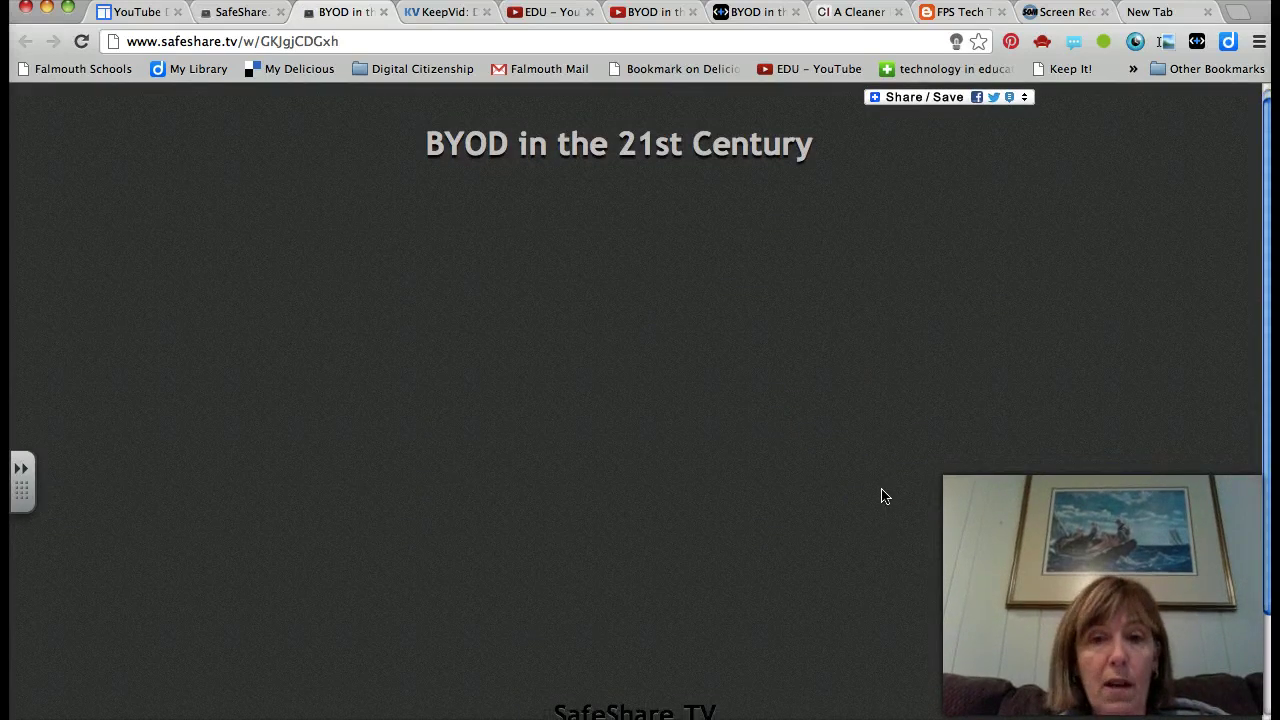
{"action": "scroll", "coordinate": [883, 495], "scroll_direction": "down", "scroll_amount": 3}
{"action": "scroll", "coordinate": [883, 496], "scroll_direction": "up", "scroll_amount": 1}
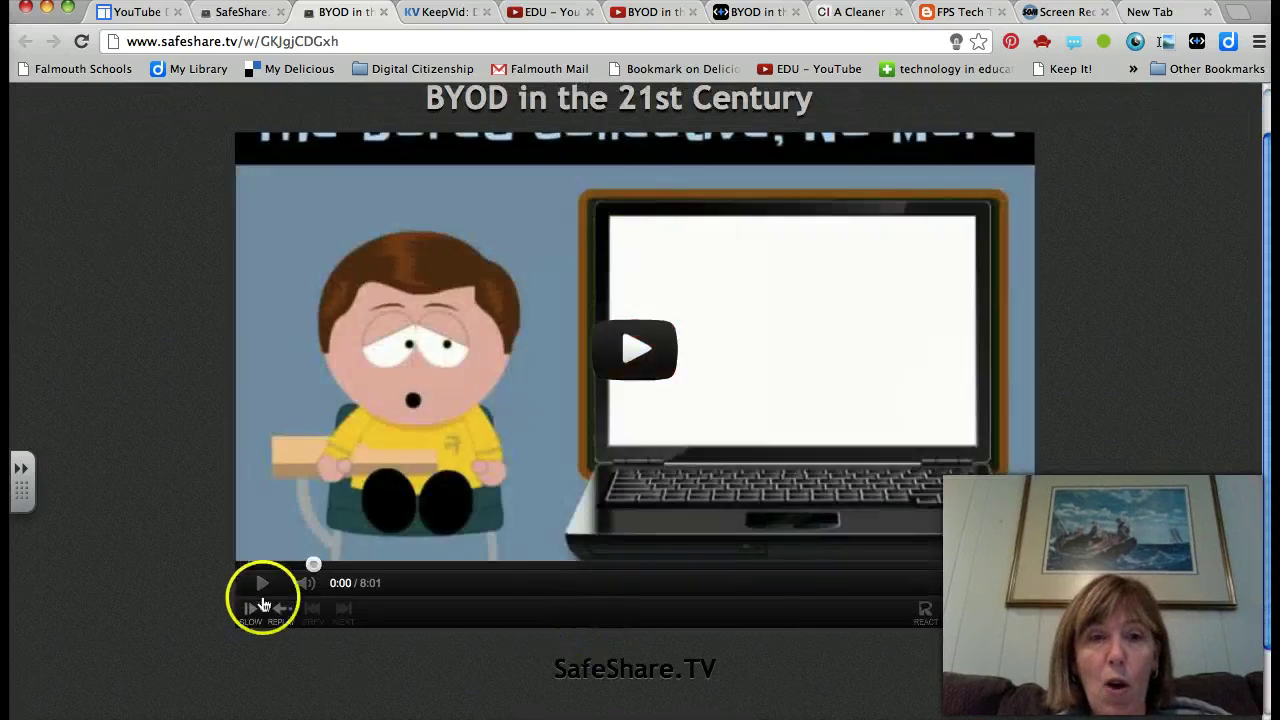
Play the trimmed BYOD video in the safe view to check its start point, and pause it.
{"action": "left_click", "coordinate": [259, 593]}
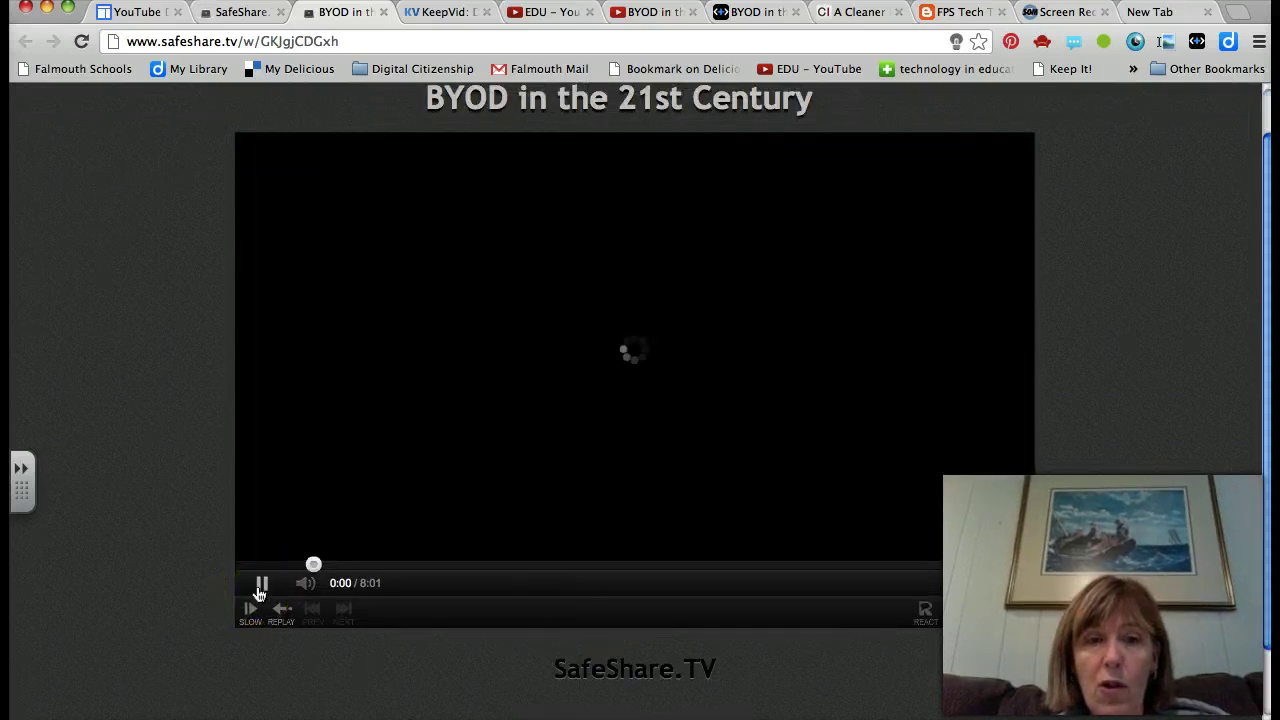
{"action": "left_click", "coordinate": [341, 591]}
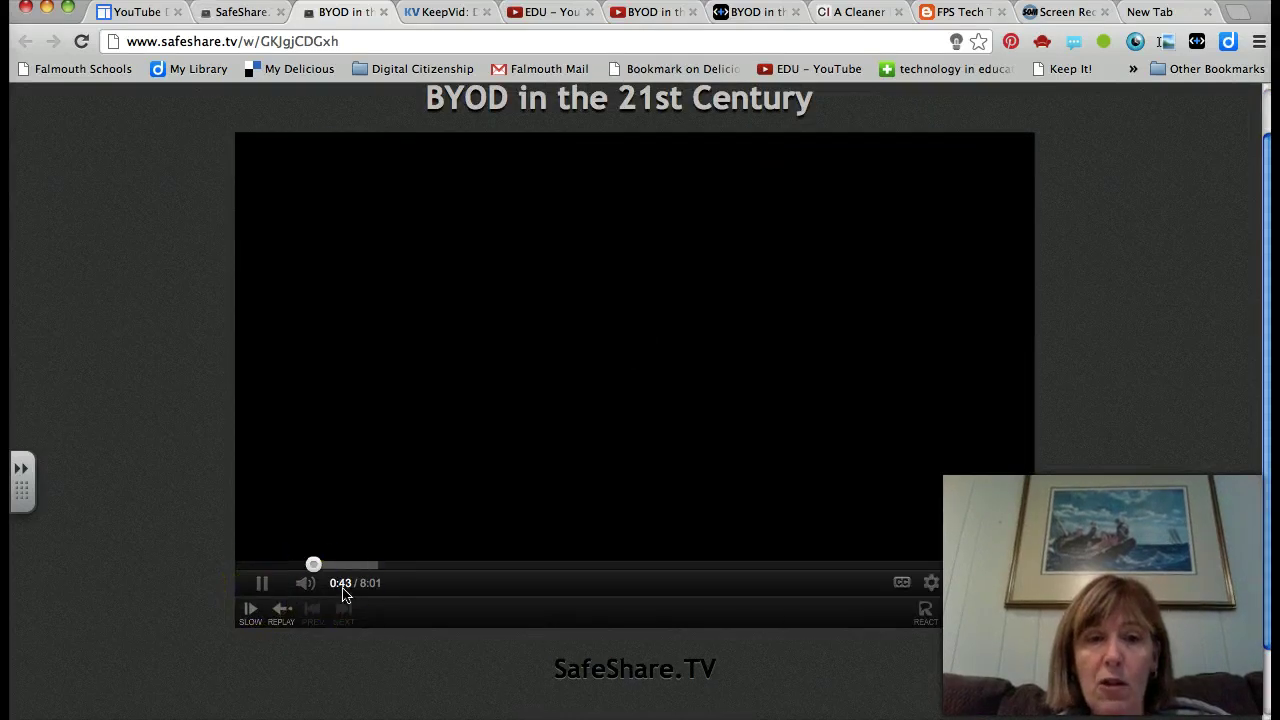
{"action": "left_click", "coordinate": [468, 646]}
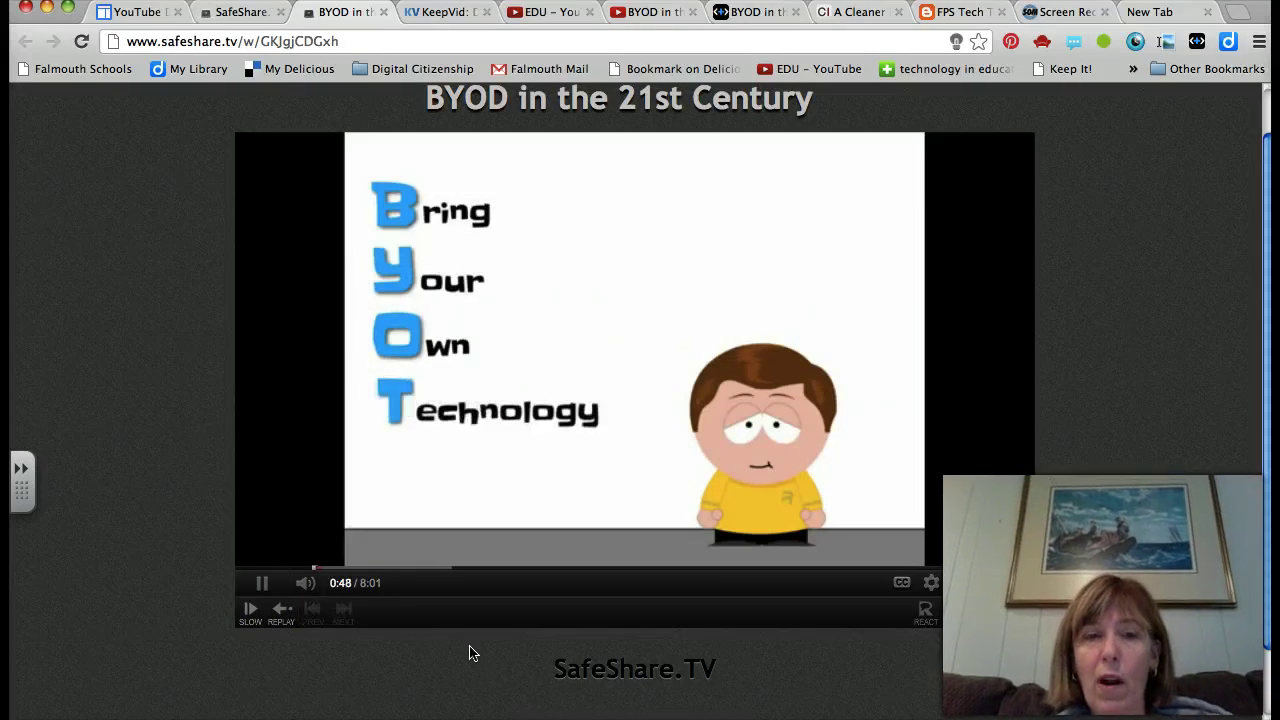
{"action": "left_click", "coordinate": [264, 597]}
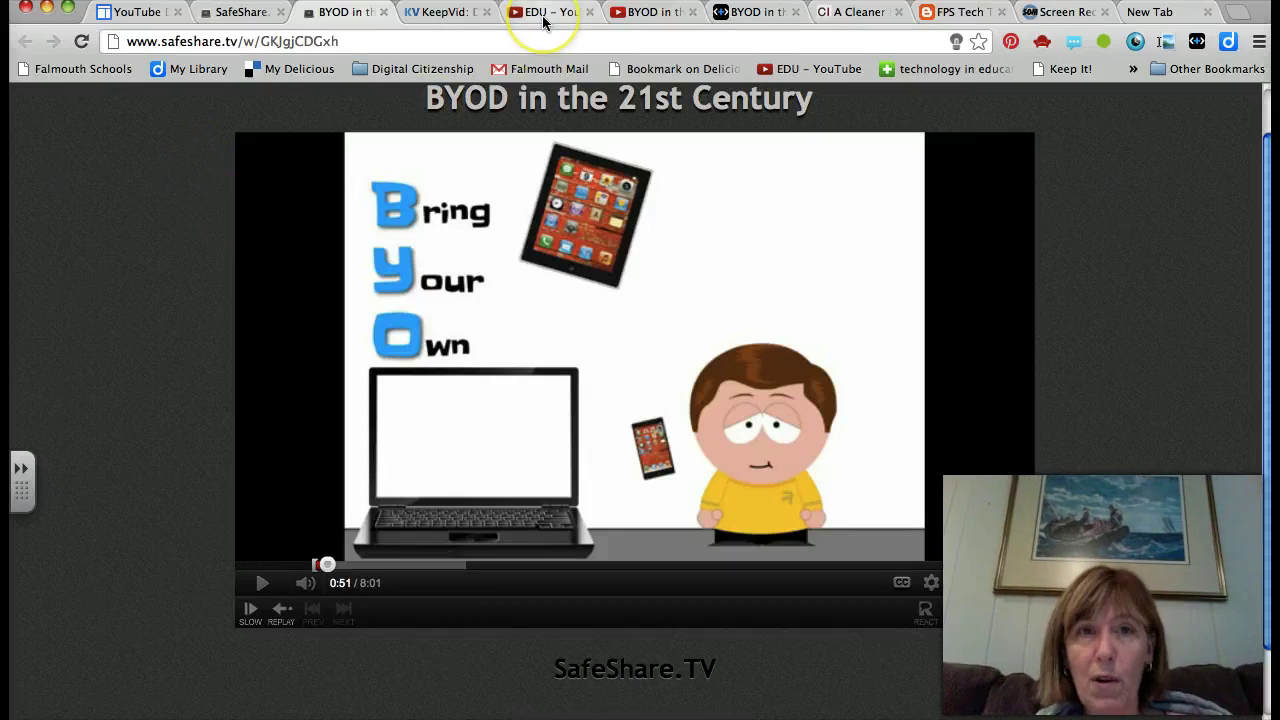
Switch to the KeepVid page listing download formats for the How breathing works video.
{"action": "left_click", "coordinate": [443, 14]}
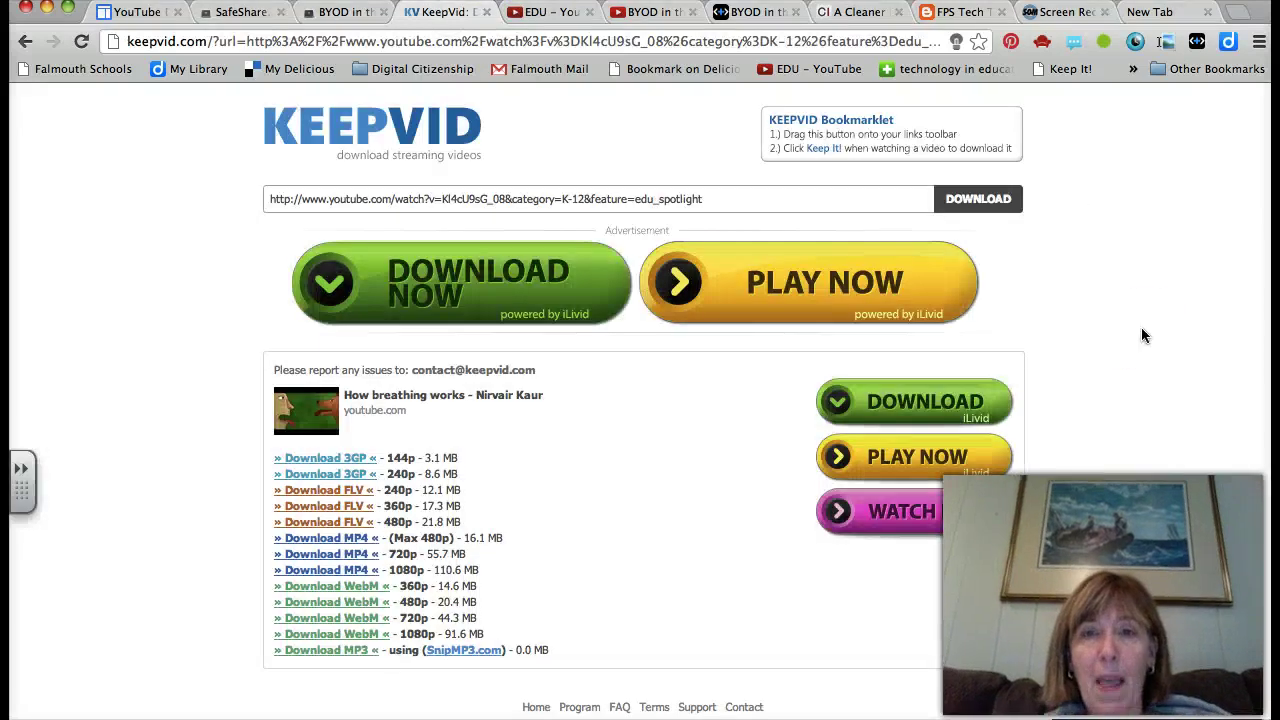